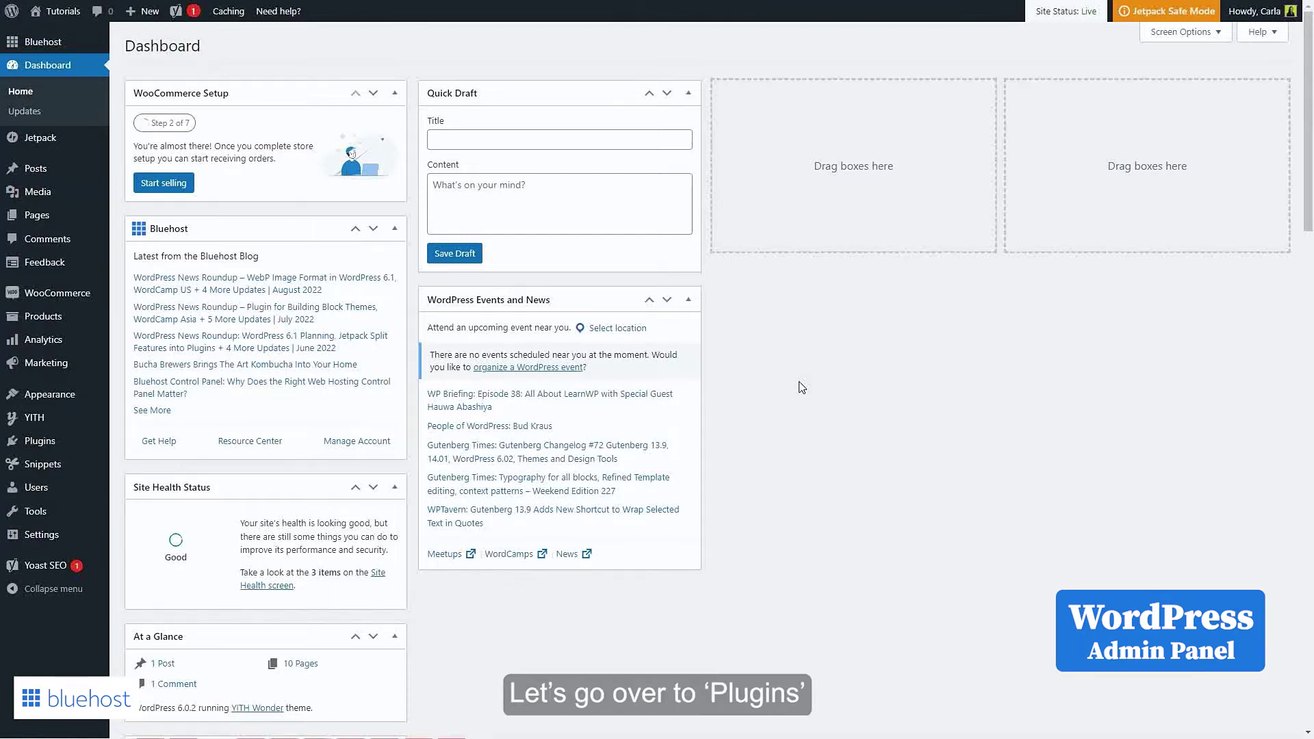
Search installed plugins for 'Booking', activate YITH Booking and Appointment, and open its dashboard
{"action": "left_click", "coordinate": [71, 446]}
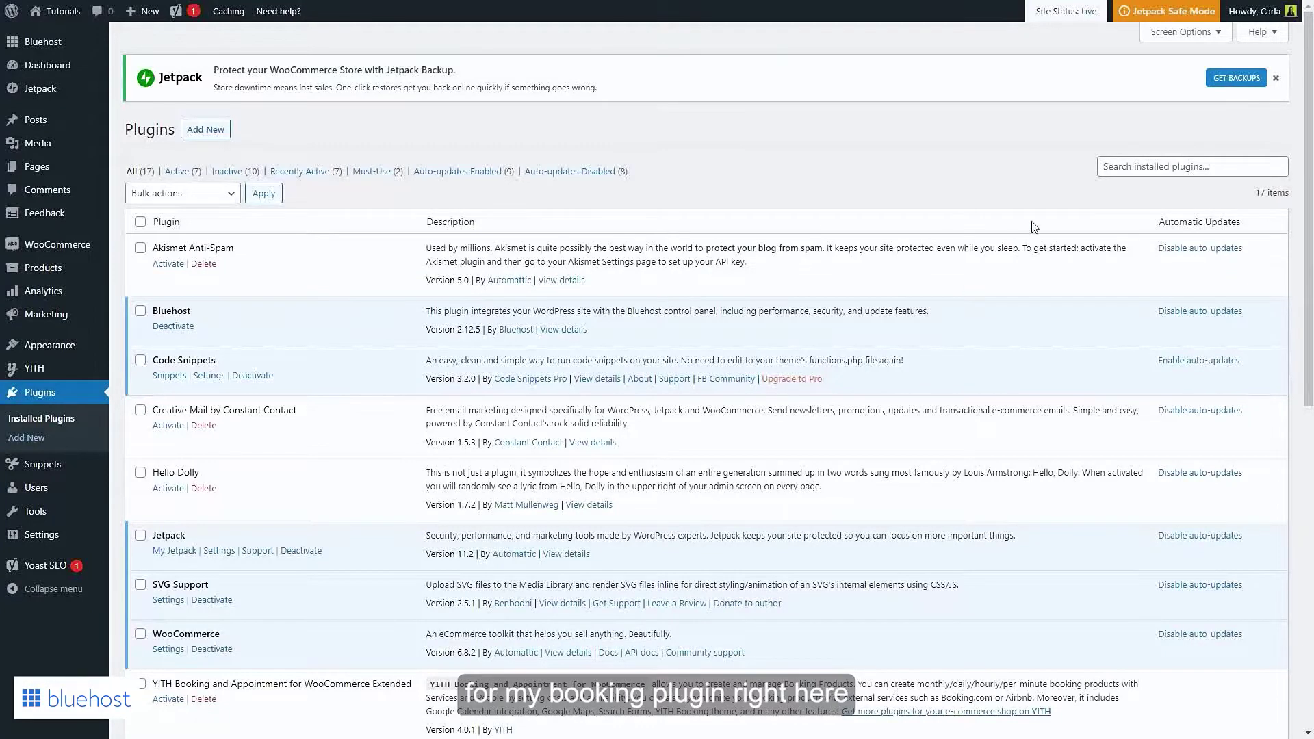
{"action": "left_click", "coordinate": [1122, 176]}
{"action": "type", "text": "Booking"}
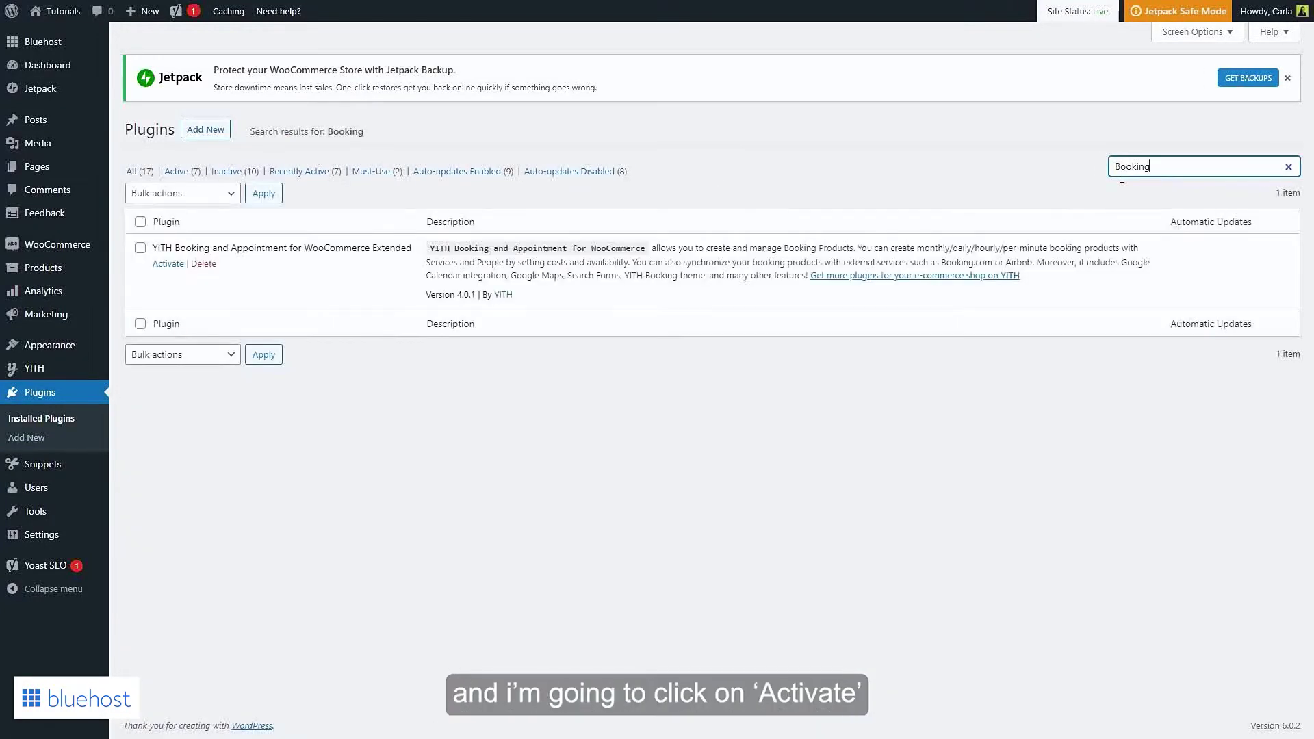
{"action": "left_click", "coordinate": [156, 269]}
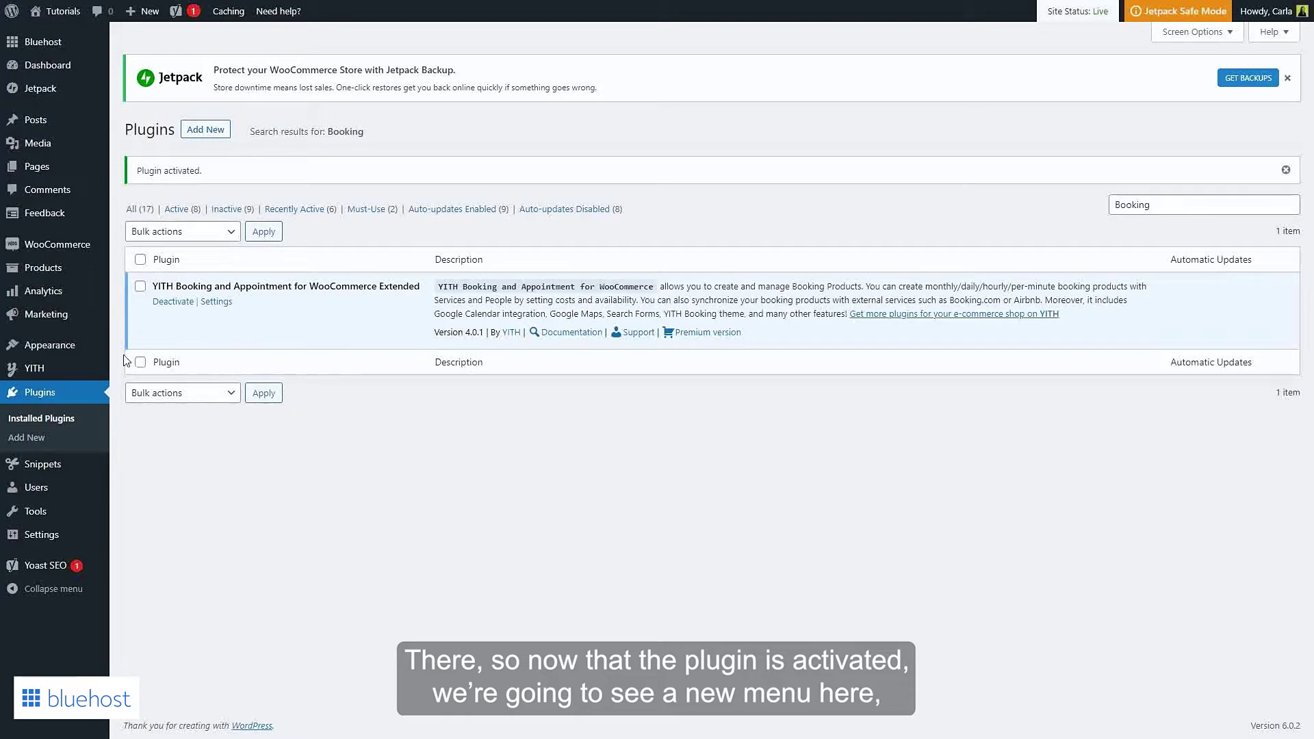
{"action": "mouse_move", "coordinate": [96, 377]}
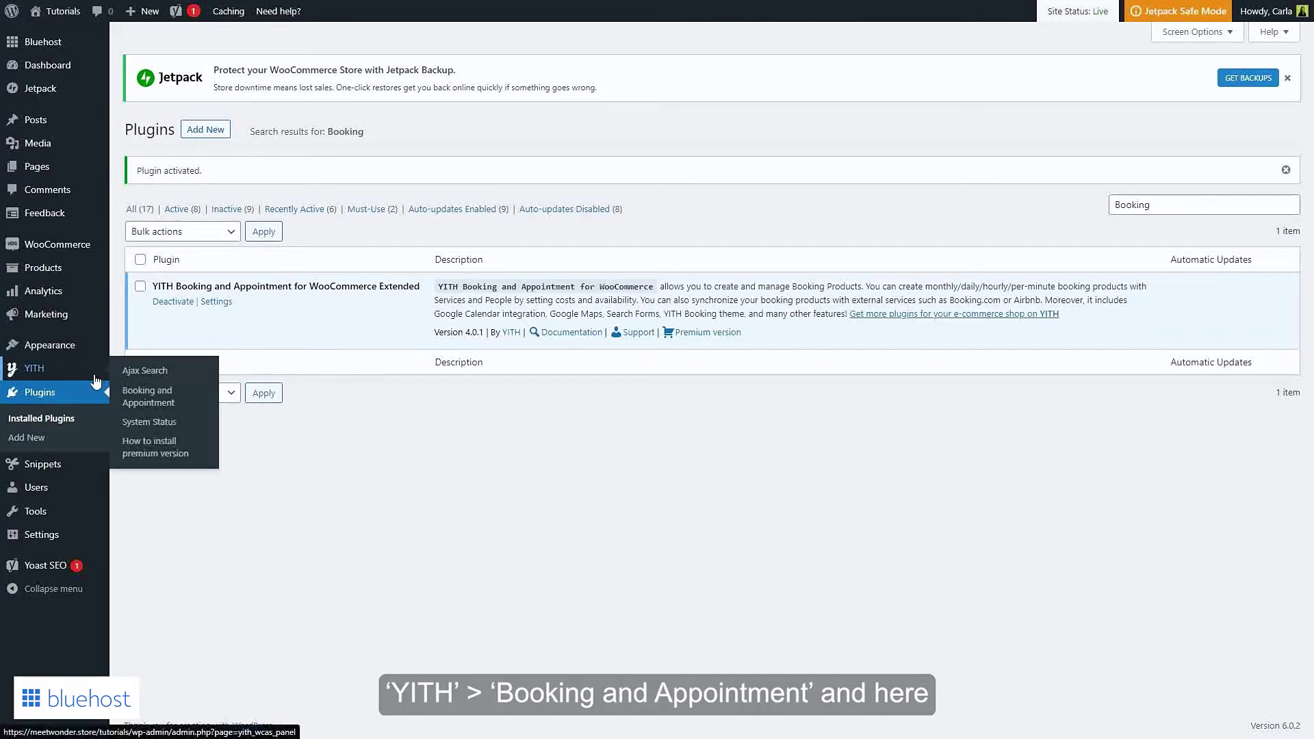
{"action": "left_click", "coordinate": [140, 414]}
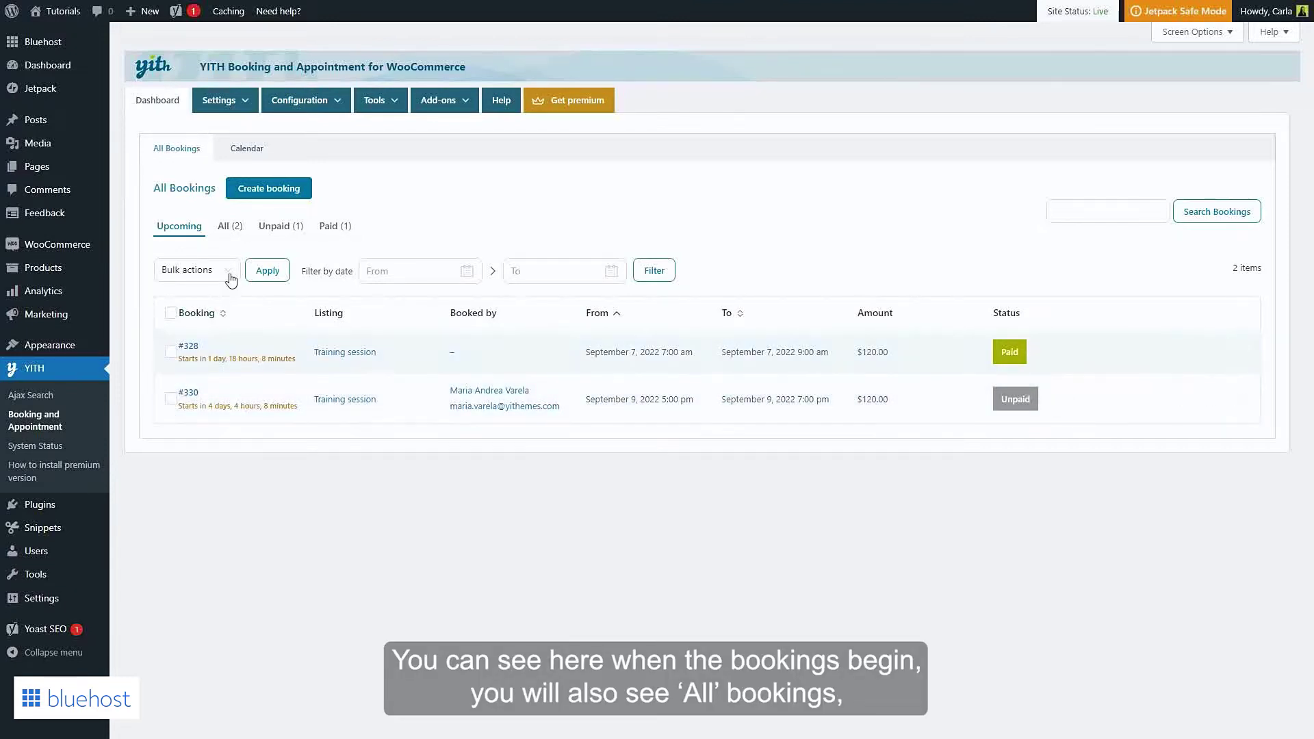
Filter the bookings list to All (2) so both #328 and #330 appear
{"action": "left_click", "coordinate": [228, 232]}
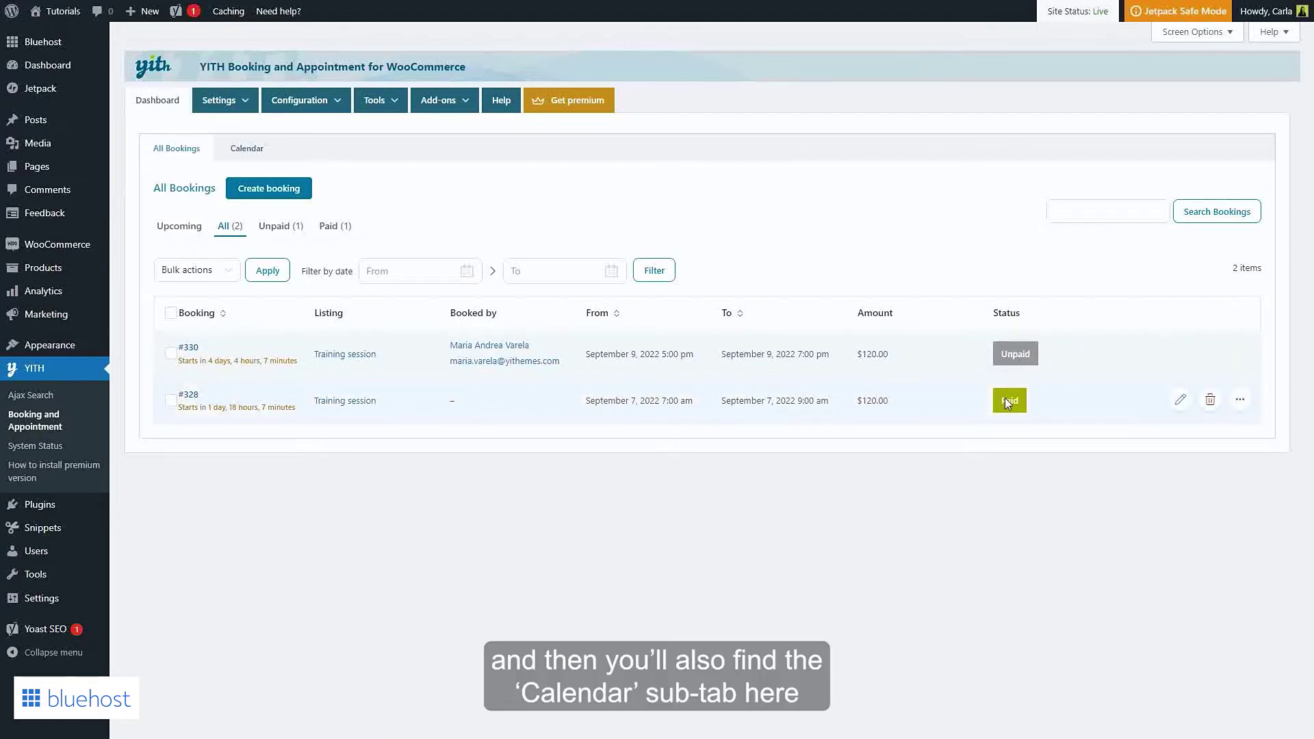
Show the bookings calendar in Day view and step forward to September 9, 2022
{"action": "left_click", "coordinate": [266, 158]}
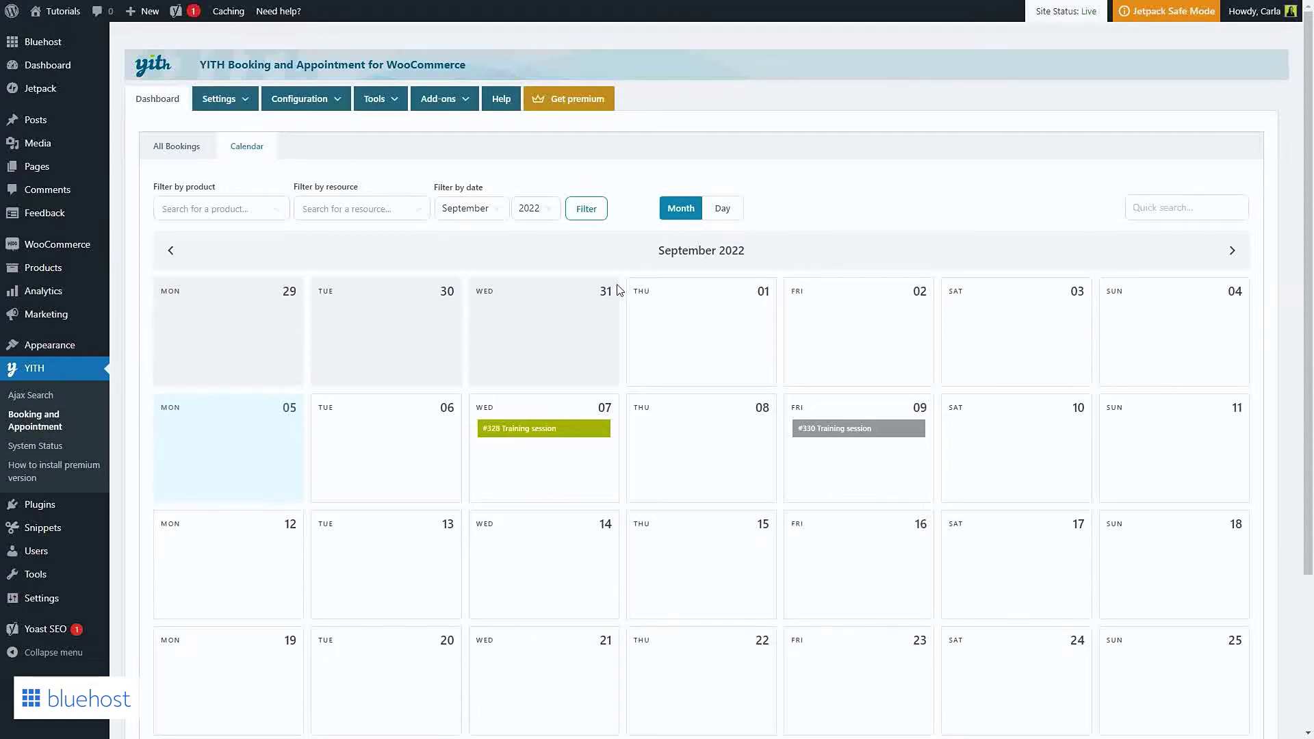
{"action": "left_click", "coordinate": [717, 212]}
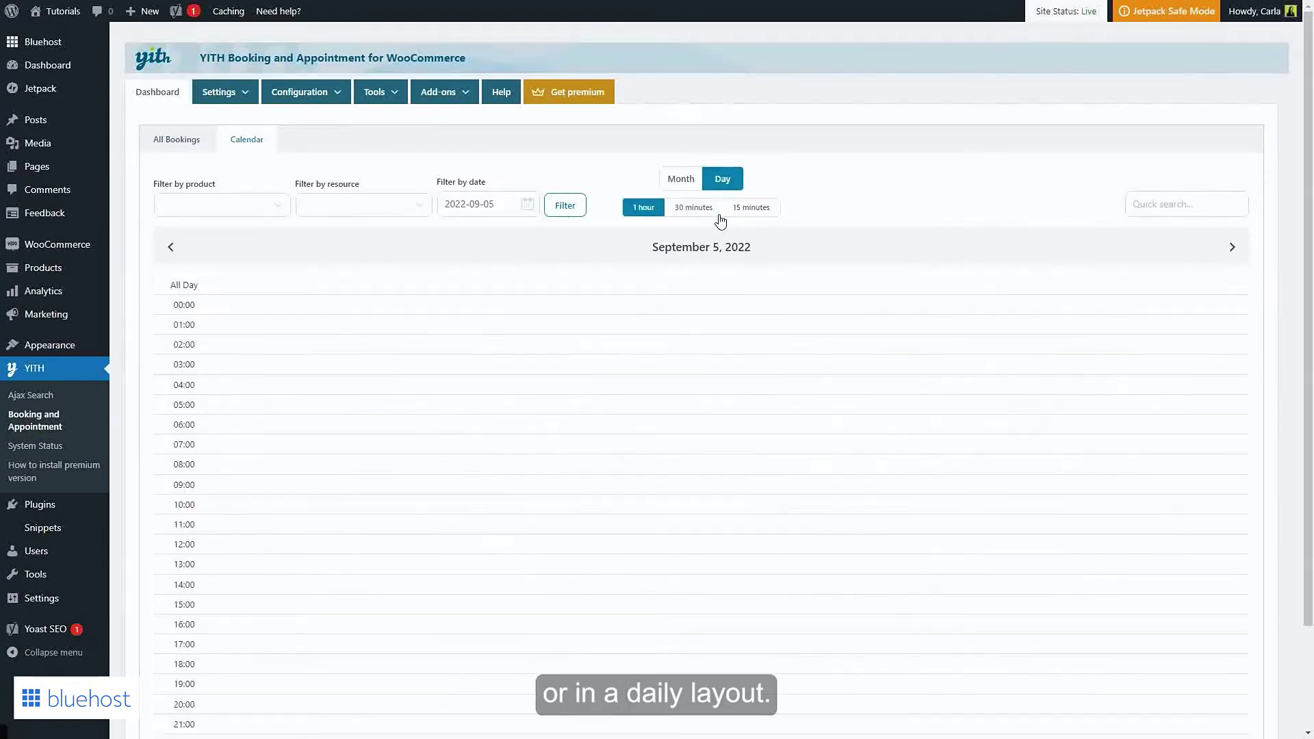
{"action": "scroll", "coordinate": [731, 253], "scroll_direction": "down", "scroll_amount": 2}
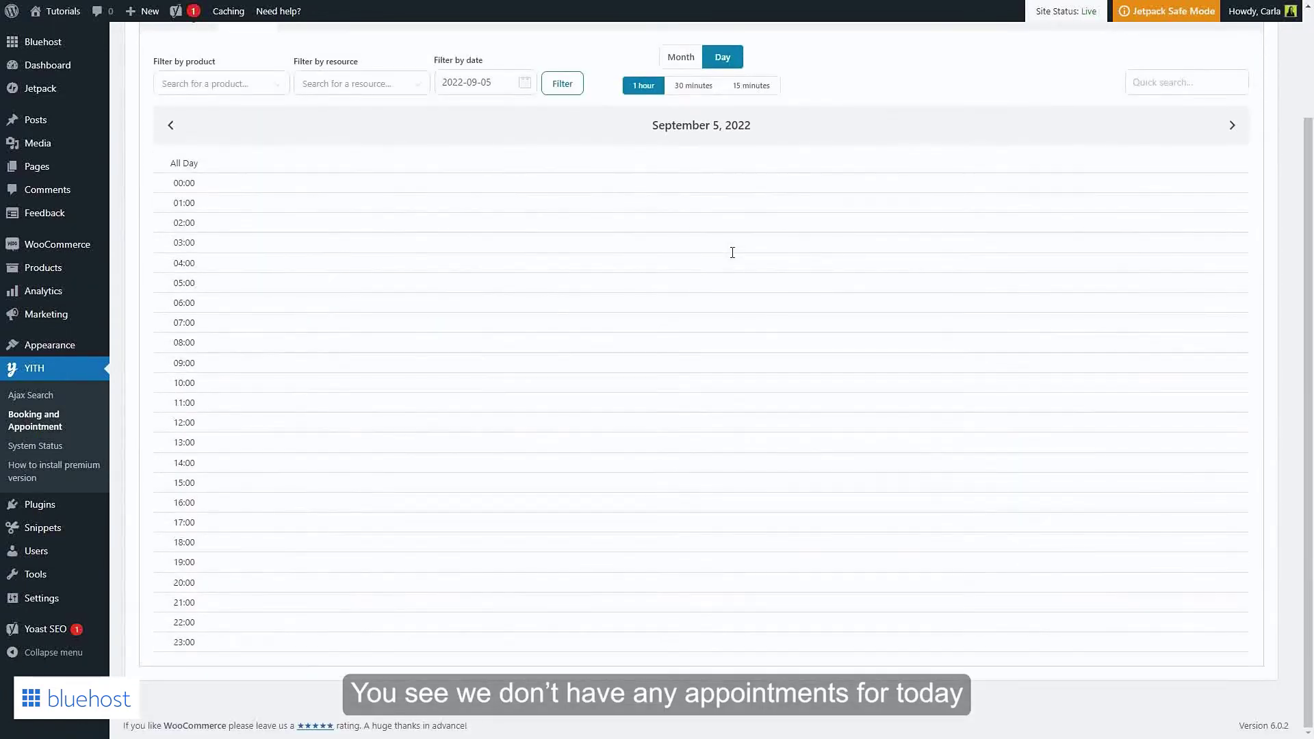
{"action": "scroll", "coordinate": [732, 253], "scroll_direction": "up", "scroll_amount": 2}
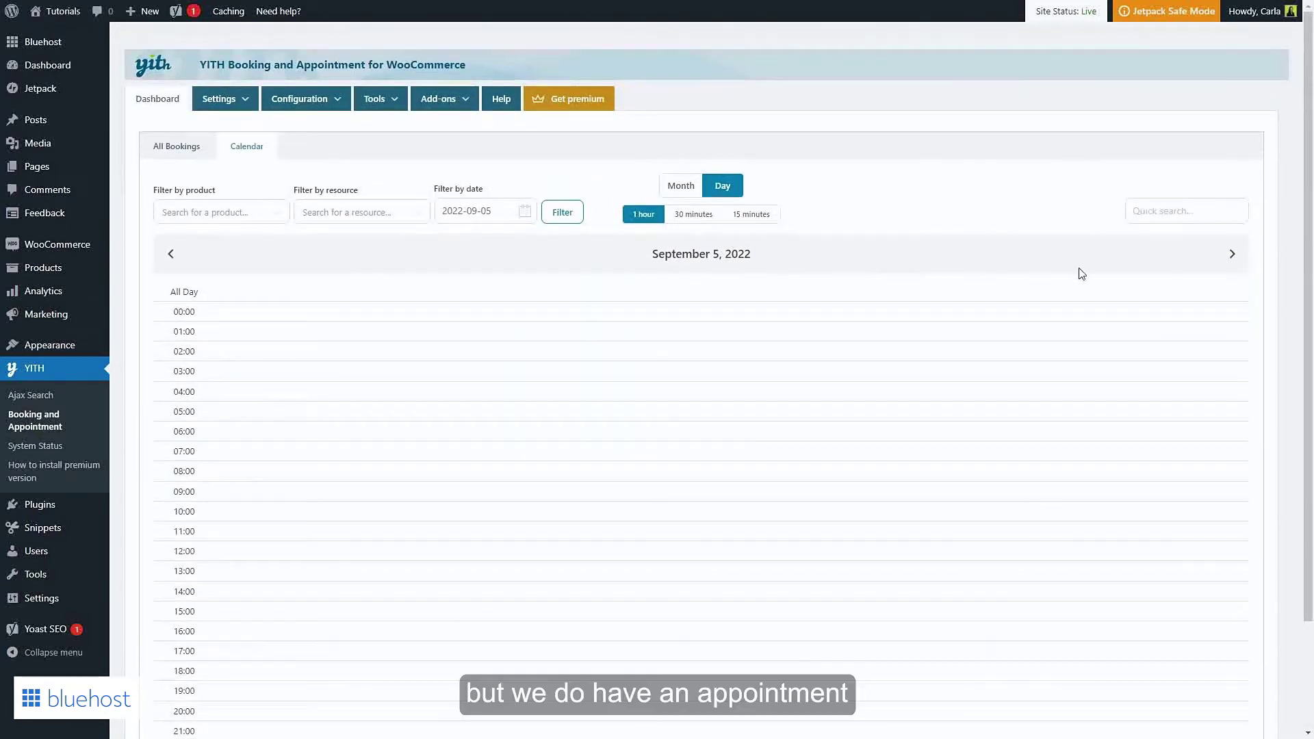
{"action": "left_click", "coordinate": [1234, 258]}
{"action": "left_click", "coordinate": [1235, 257]}
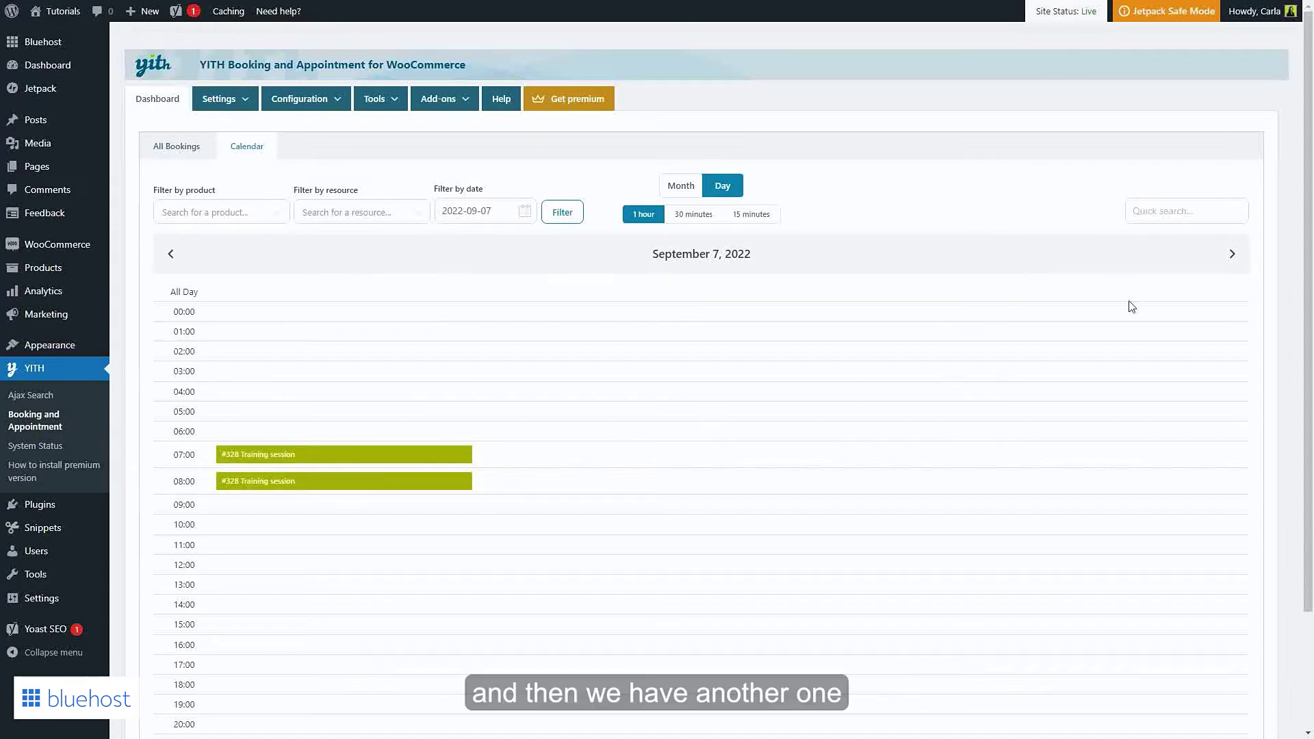
{"action": "left_click", "coordinate": [1230, 253]}
{"action": "left_click", "coordinate": [1230, 253]}
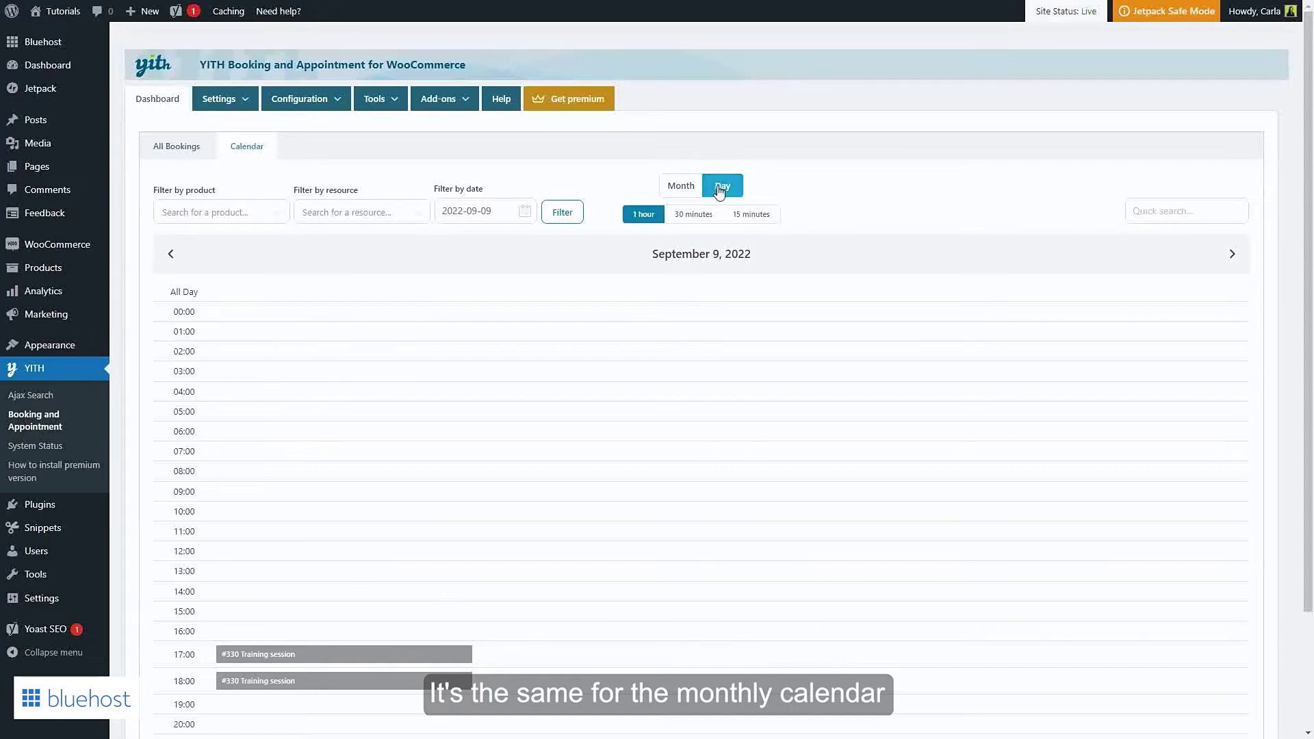
Return the calendar to month view, then go to Booking Forms settings and the Training session page
{"action": "left_click", "coordinate": [680, 185]}
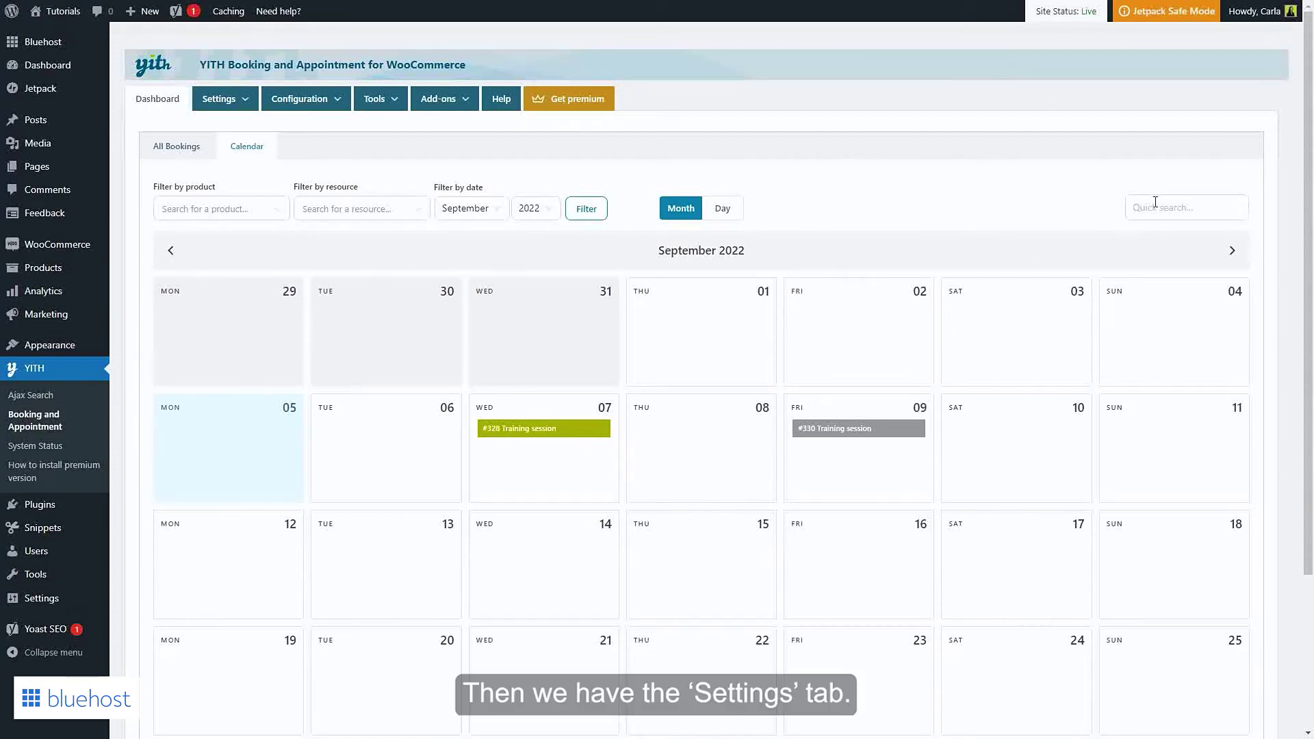
{"action": "mouse_move", "coordinate": [233, 111]}
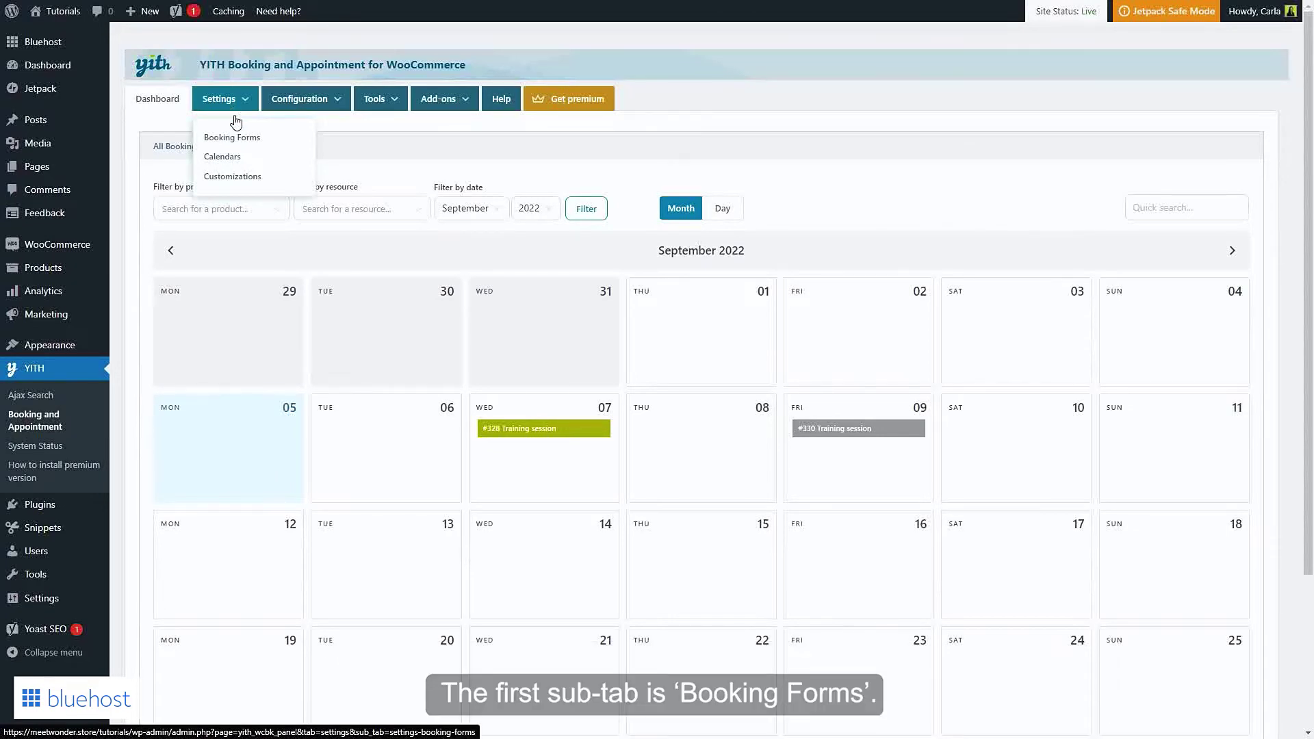
{"action": "left_click", "coordinate": [232, 139]}
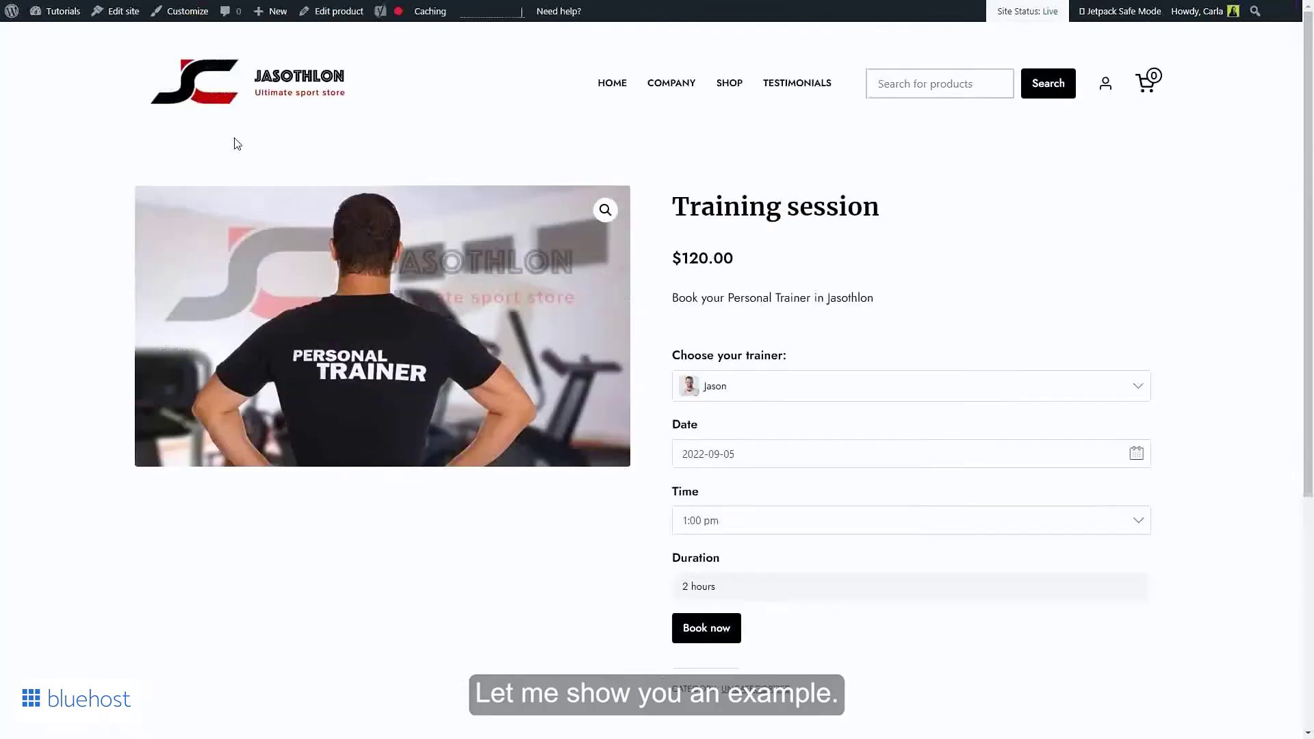
{"action": "scroll", "coordinate": [235, 141], "scroll_direction": "down", "scroll_amount": 1}
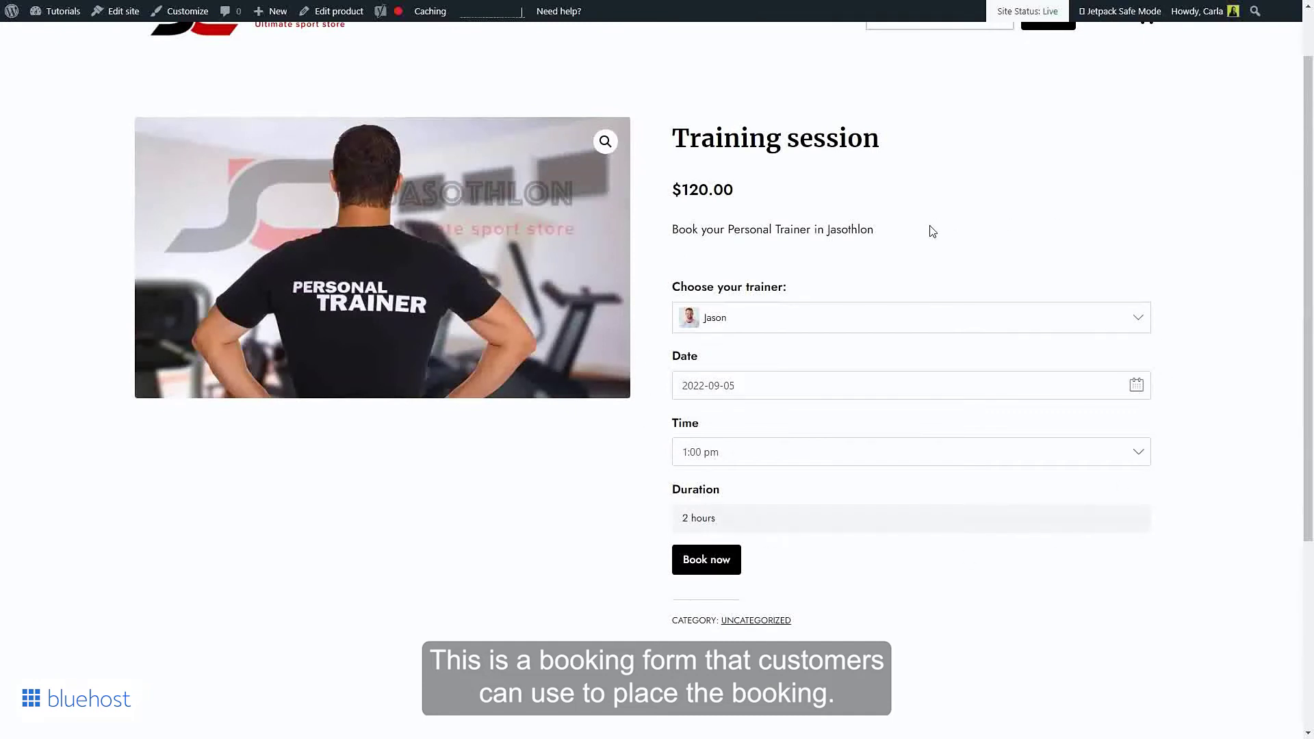
Preview the trainer list, next month's dates and start times, leaving the 1:00 pm choice unchanged
{"action": "left_click", "coordinate": [903, 313]}
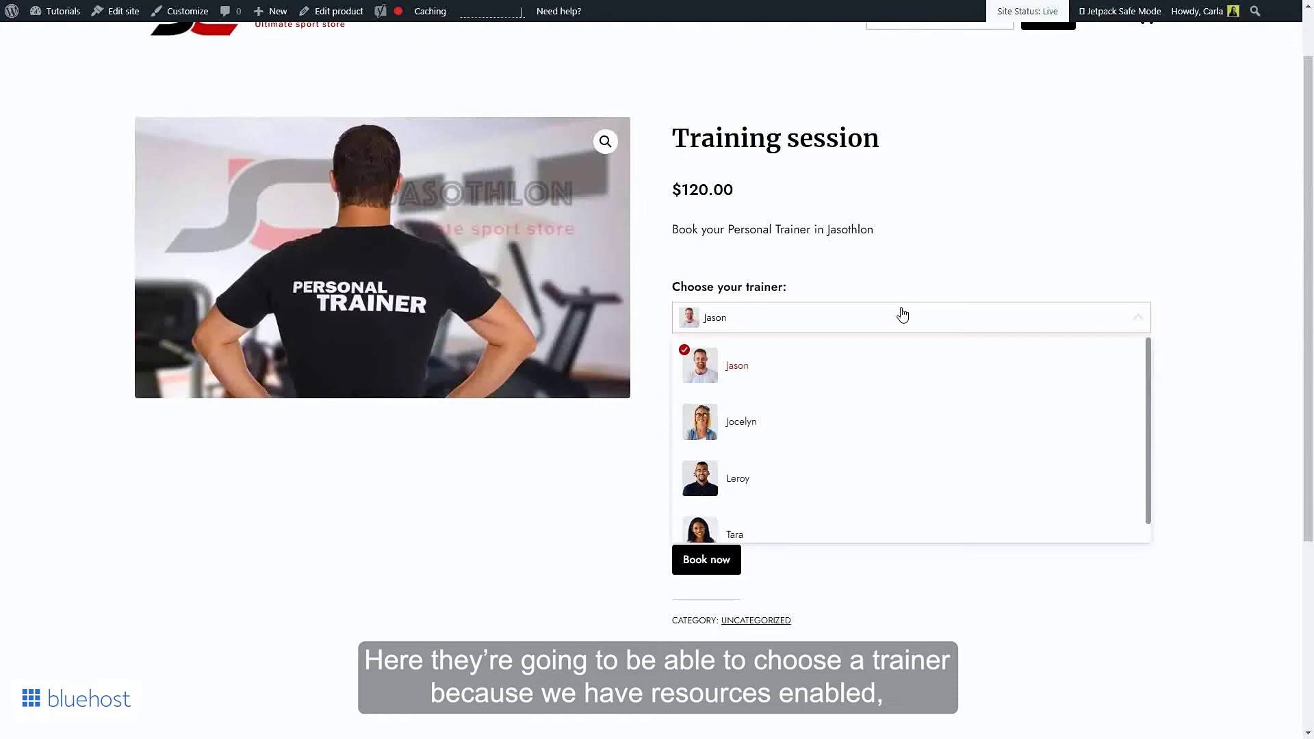
{"action": "left_click", "coordinate": [903, 313]}
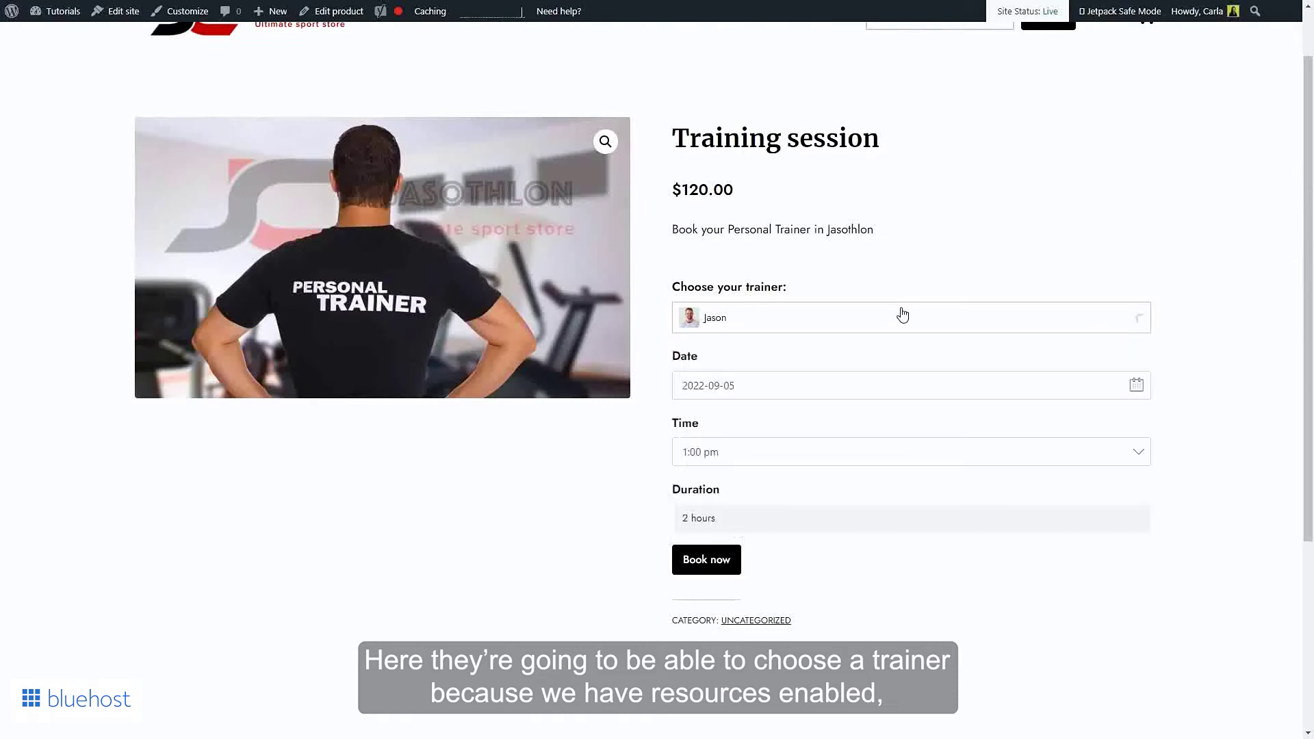
{"action": "left_click", "coordinate": [891, 384]}
{"action": "left_click", "coordinate": [866, 423]}
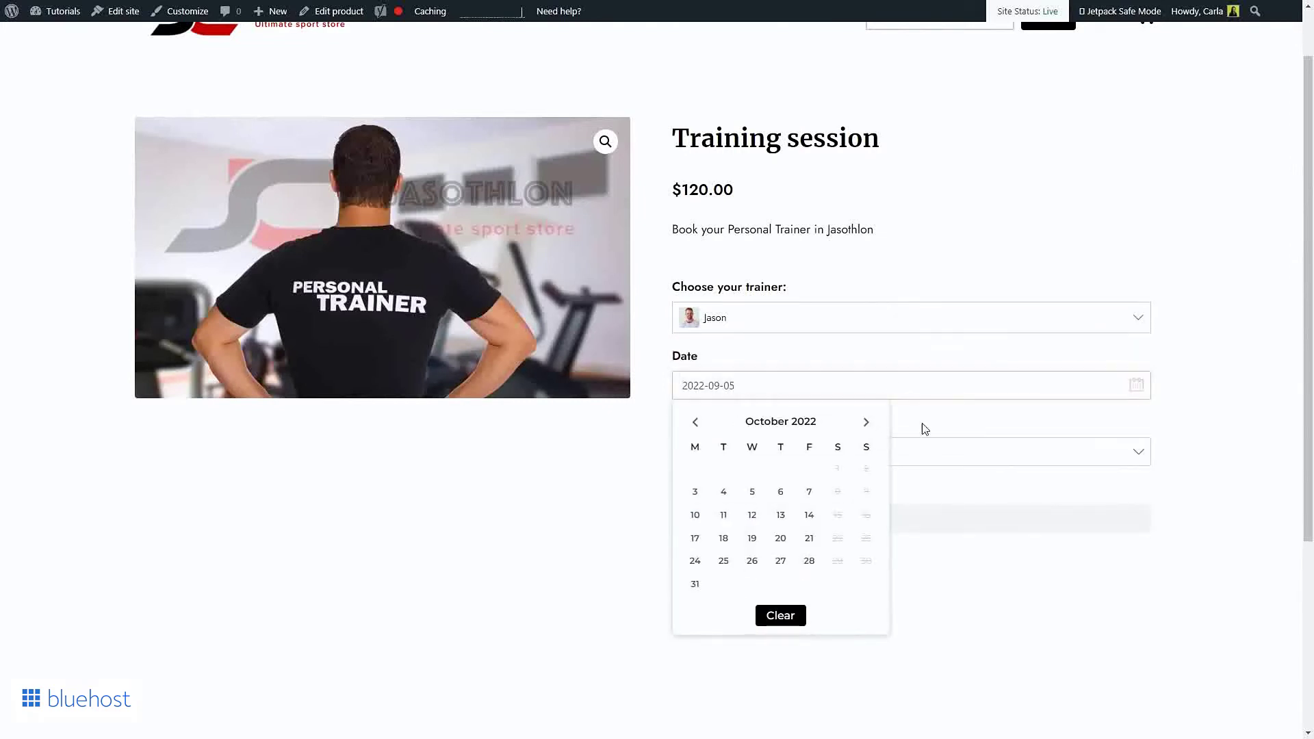
{"action": "left_click", "coordinate": [985, 413]}
{"action": "left_click", "coordinate": [951, 455]}
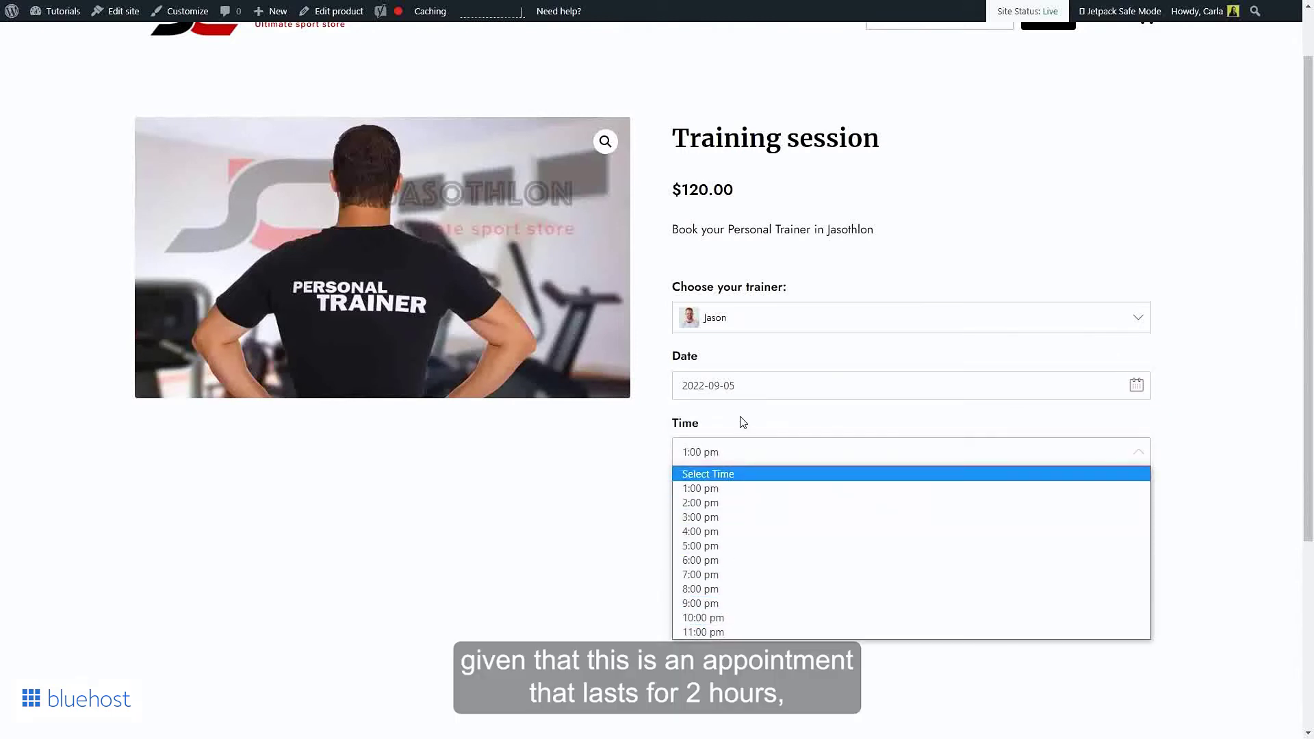
{"action": "left_click", "coordinate": [761, 429]}
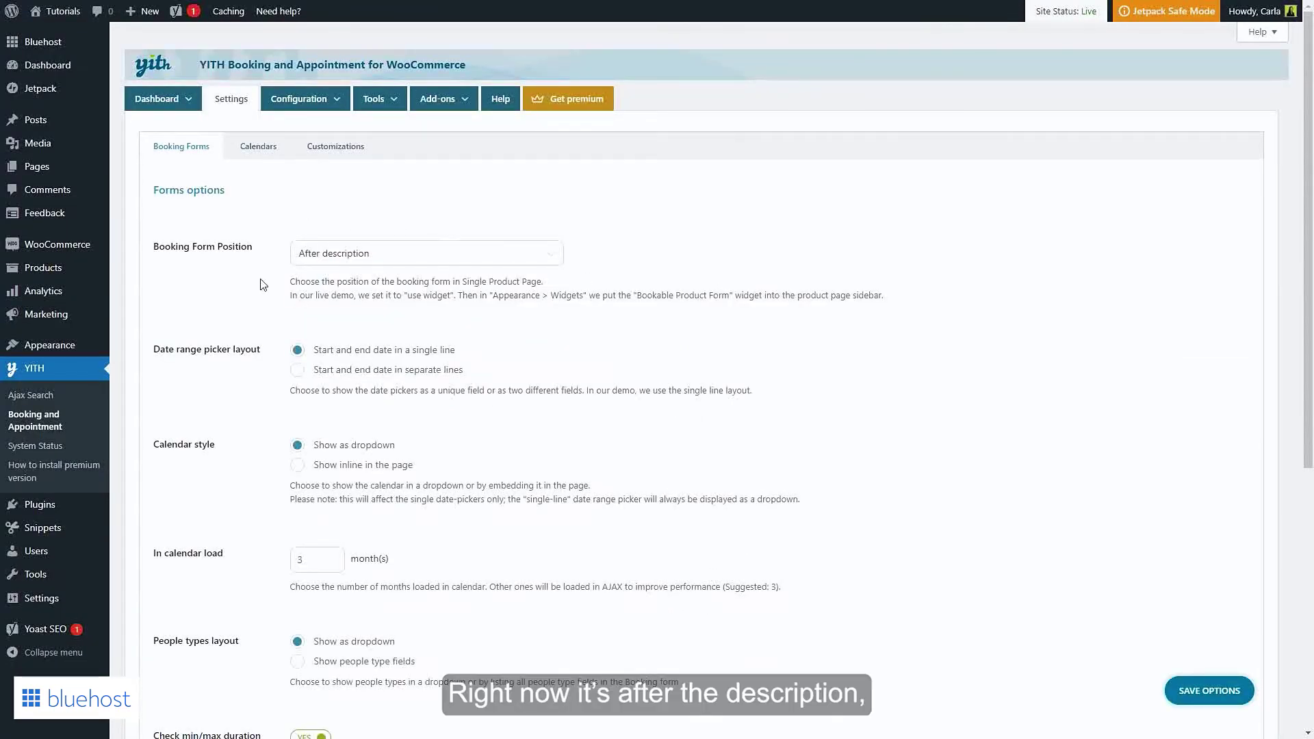
Review the Booking Form Position options, then view a product page with the embedded booking form
{"action": "left_click", "coordinate": [402, 258]}
{"action": "scroll", "coordinate": [404, 284], "scroll_direction": "down", "scroll_amount": 2}
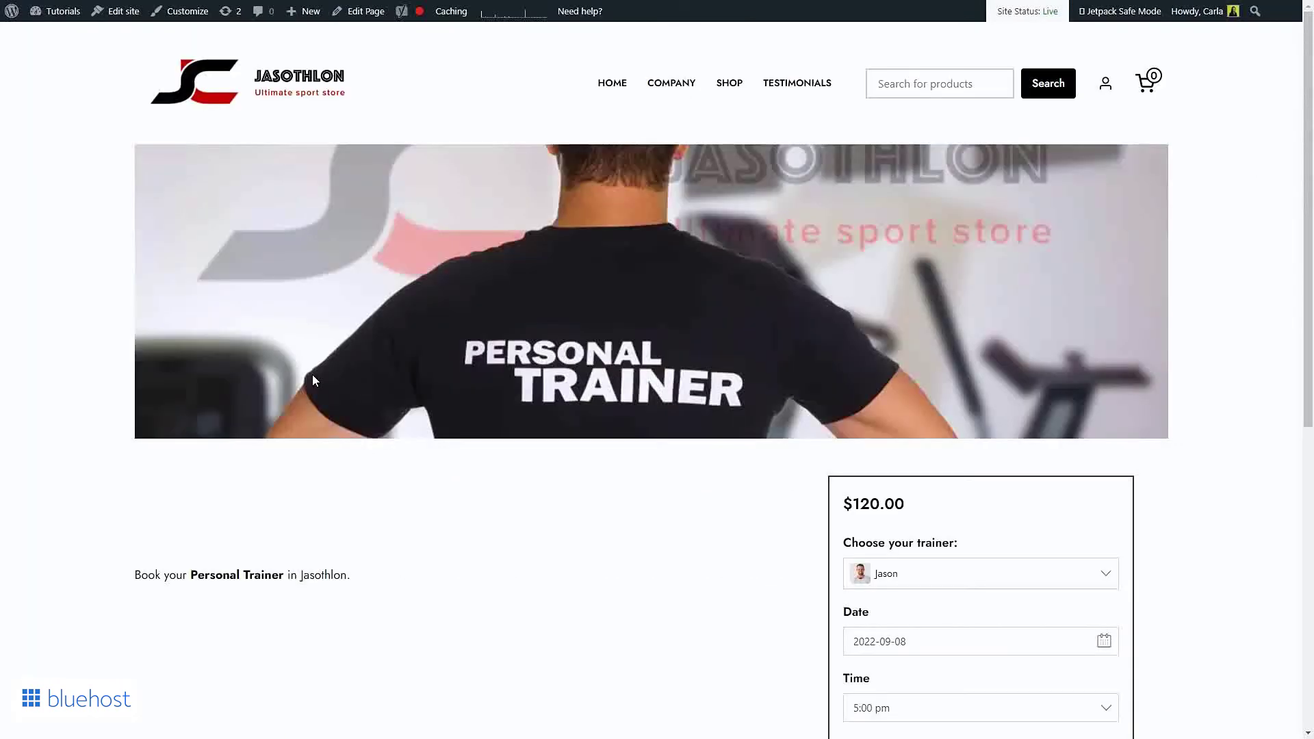
{"action": "scroll", "coordinate": [312, 375], "scroll_direction": "down", "scroll_amount": 2}
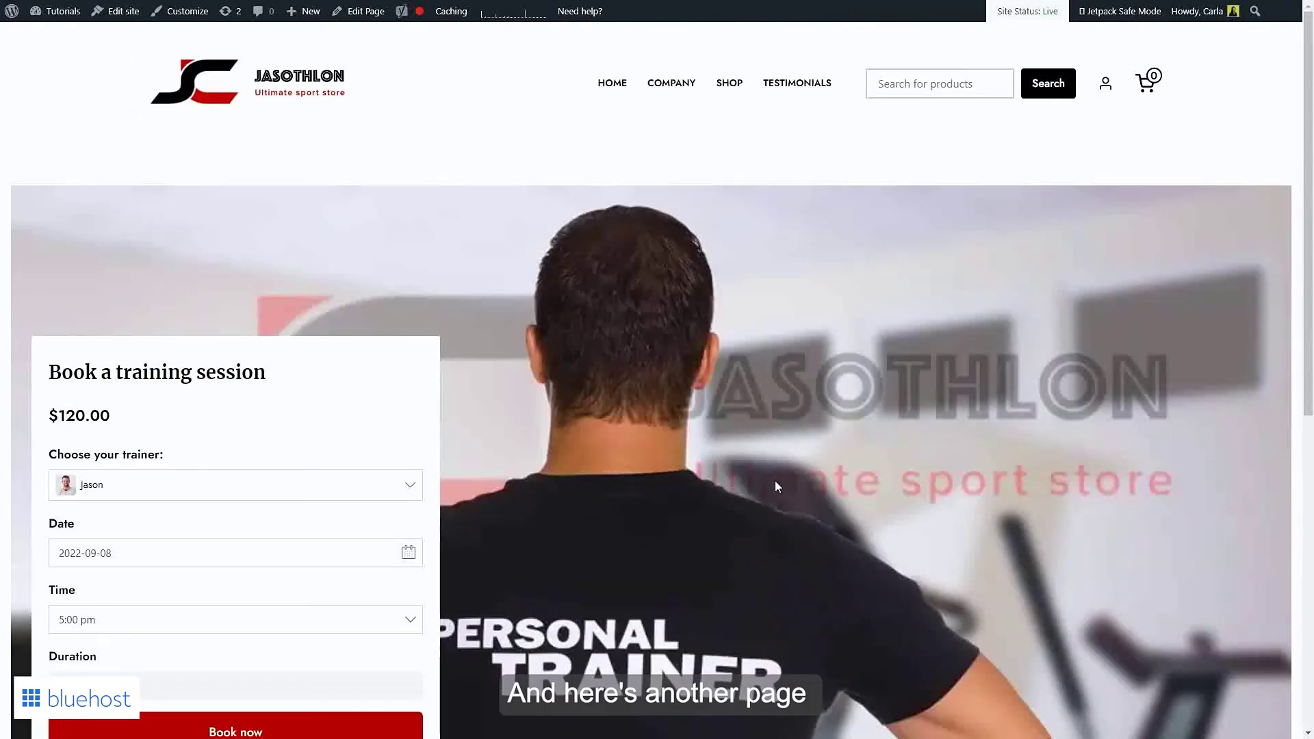
Scroll the Booking Forms settings to the Booking Form Position option, still After description
{"action": "scroll", "coordinate": [774, 480], "scroll_direction": "down", "scroll_amount": 2}
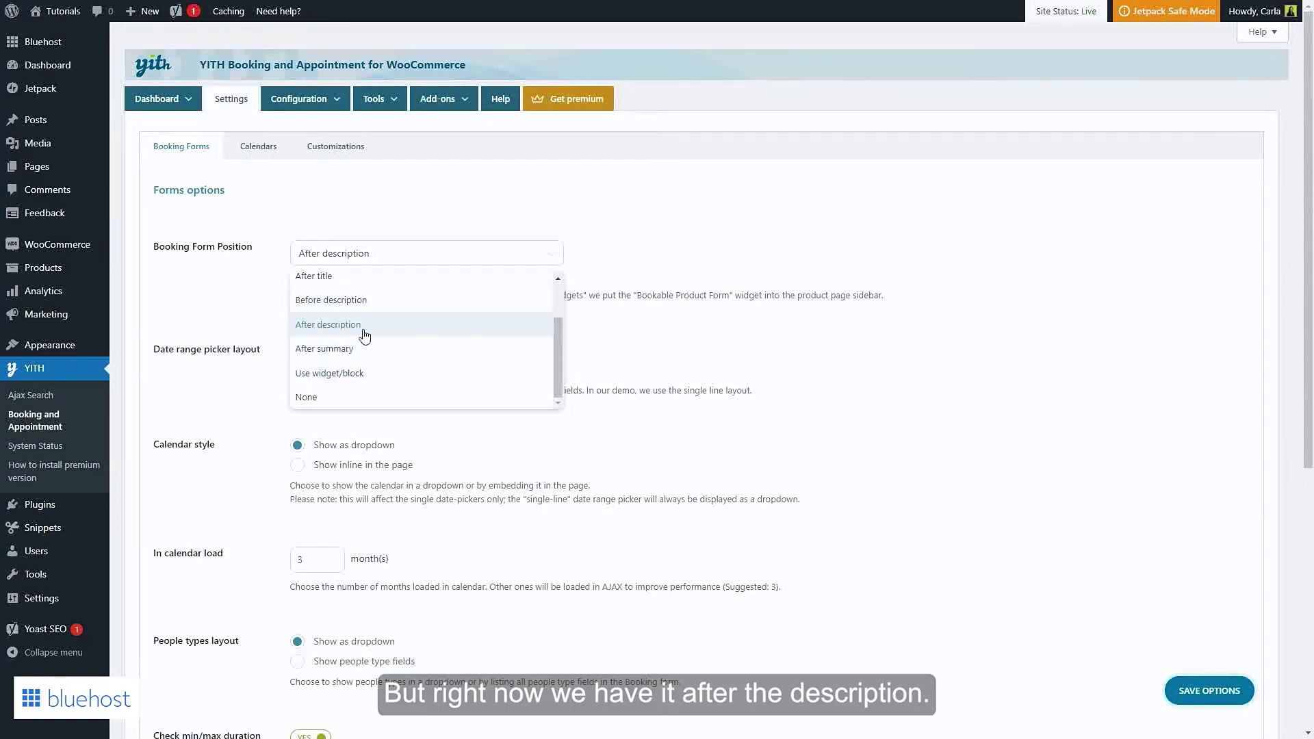
{"action": "left_click", "coordinate": [599, 319]}
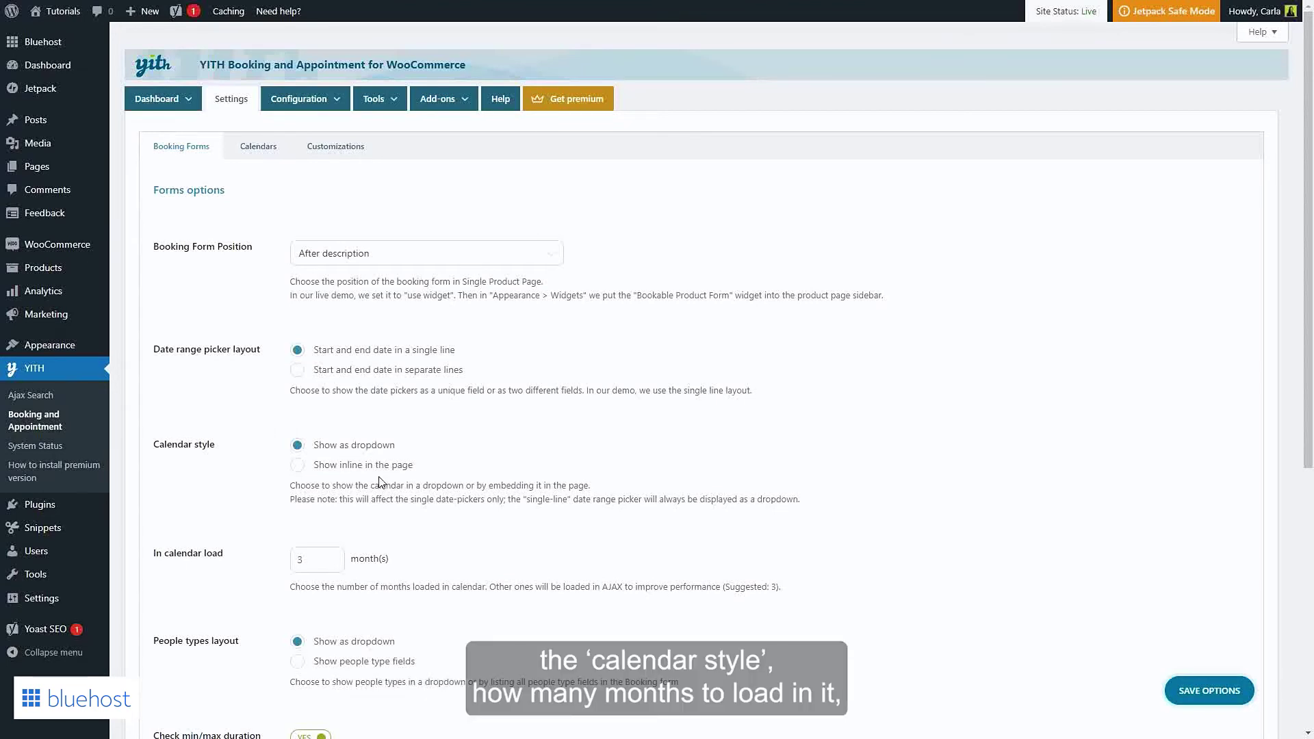
{"action": "scroll", "coordinate": [380, 481], "scroll_direction": "down", "scroll_amount": 2}
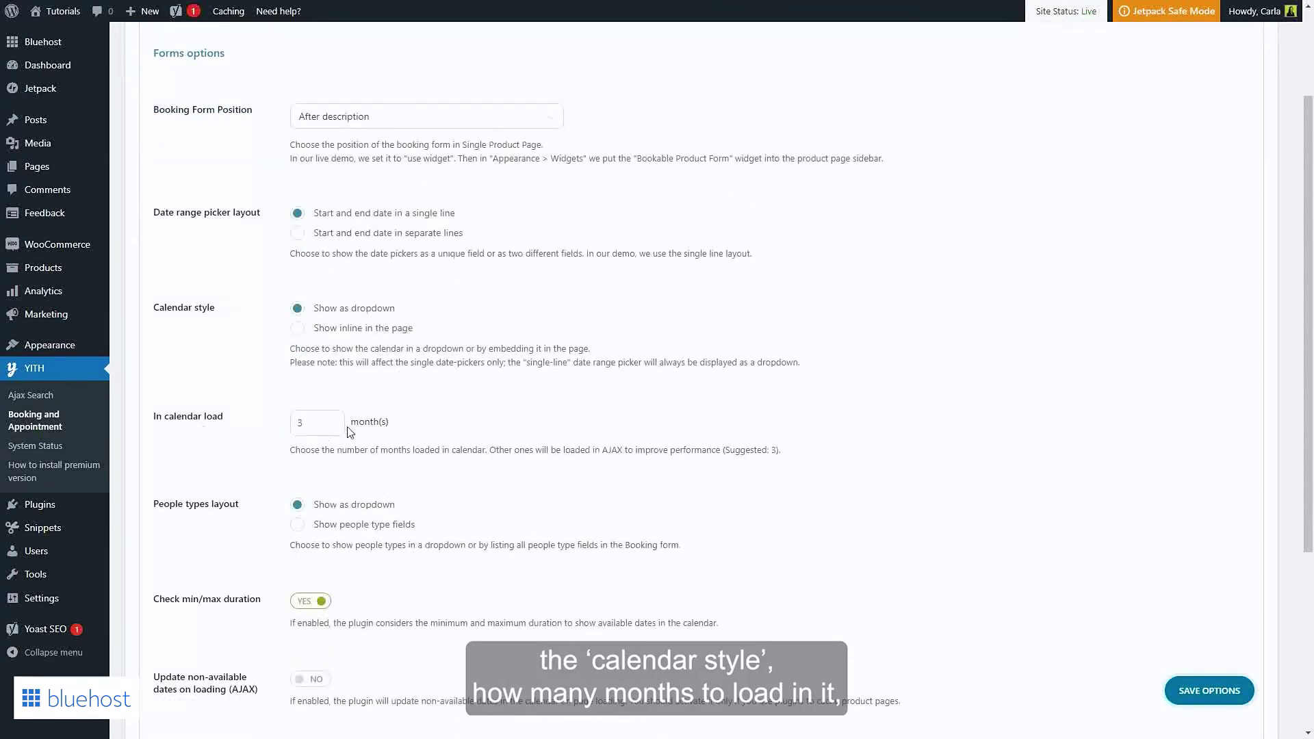
{"action": "scroll", "coordinate": [349, 431], "scroll_direction": "down", "scroll_amount": 4}
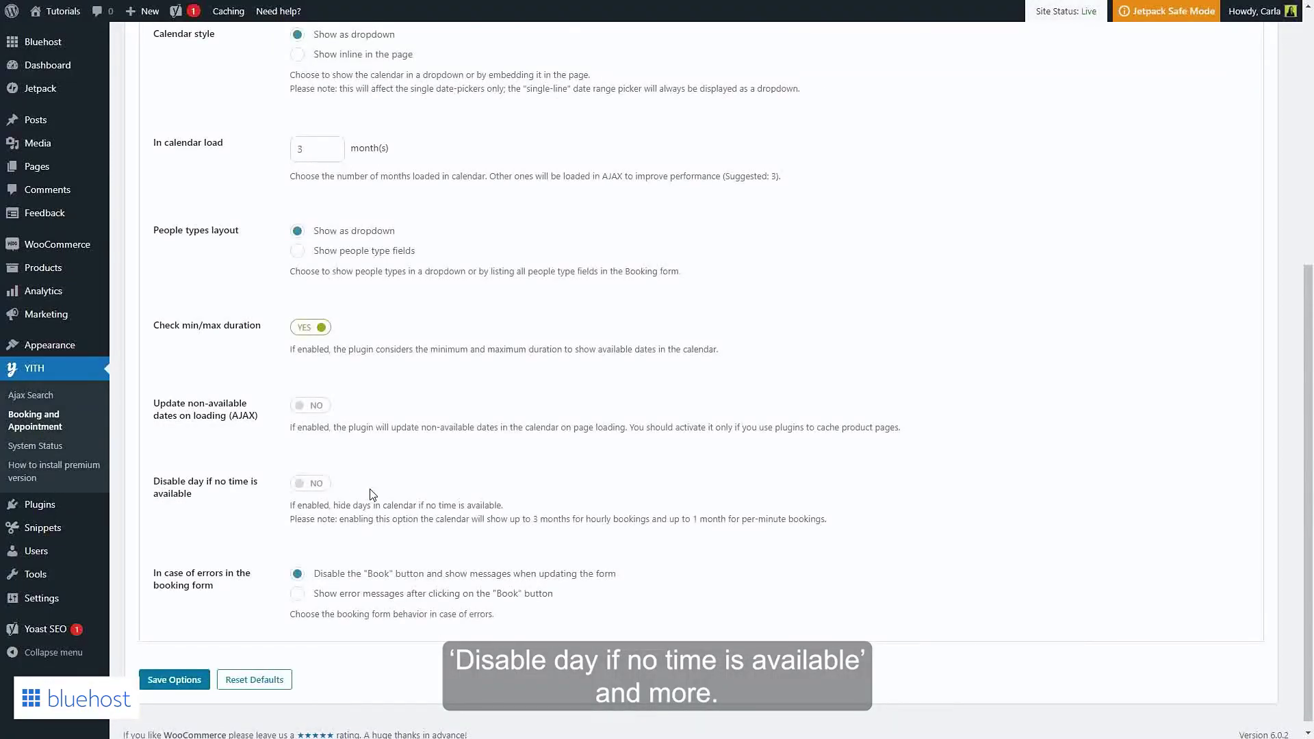
{"action": "scroll", "coordinate": [372, 496], "scroll_direction": "up", "scroll_amount": 6}
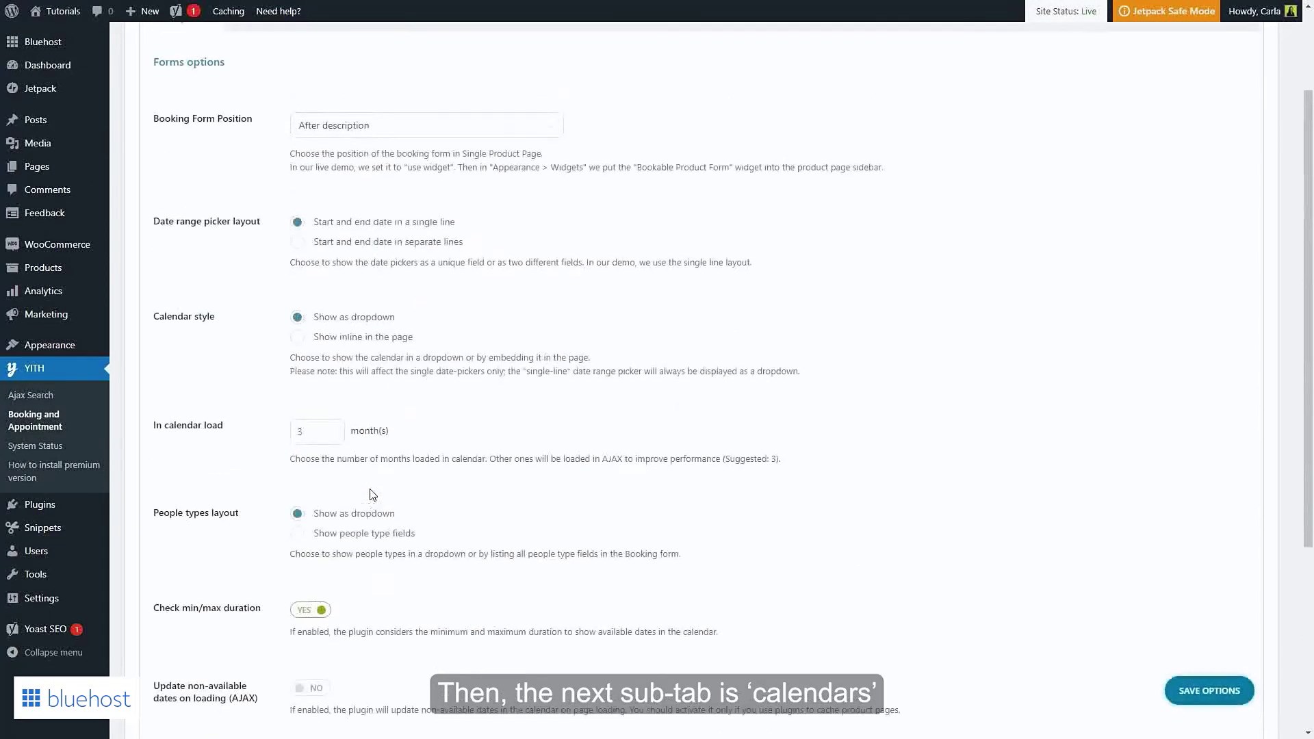
Show the Calendars settings and scroll through the Plugin Calendar and Google Calendar sync options
{"action": "left_click", "coordinate": [256, 148]}
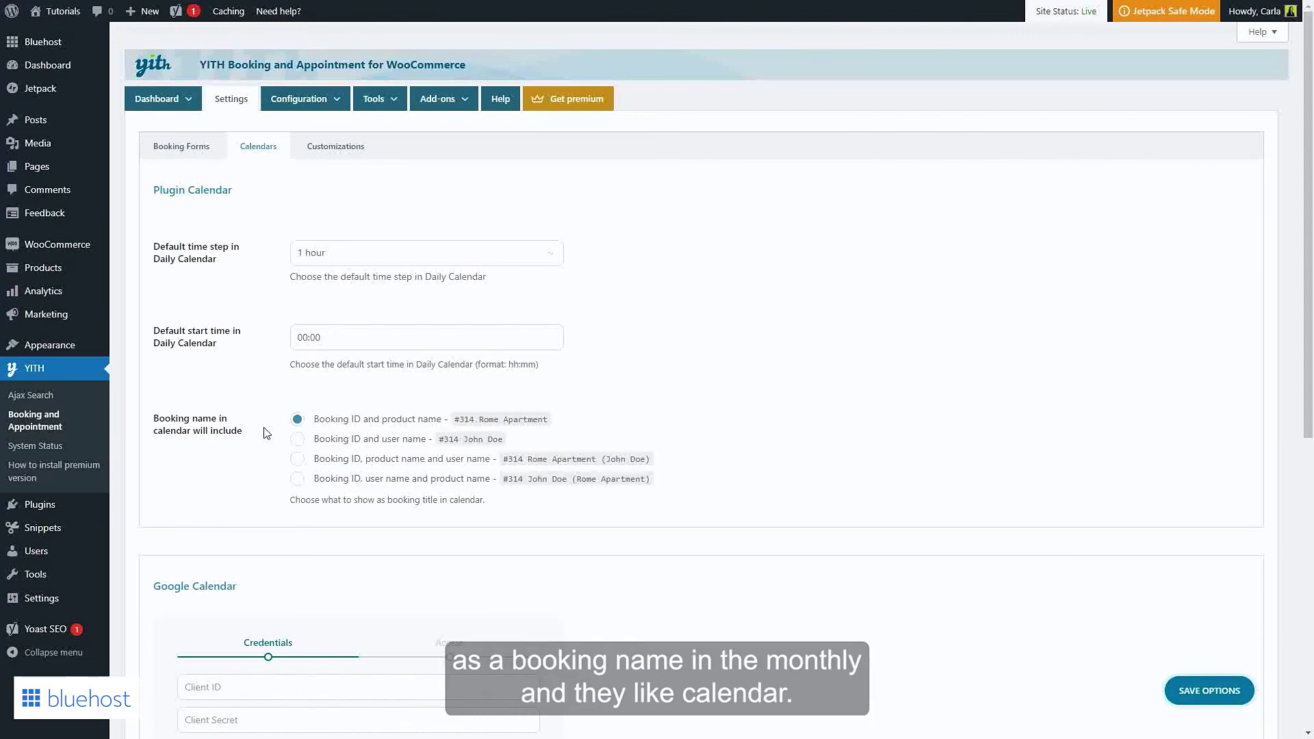
{"action": "scroll", "coordinate": [267, 411], "scroll_direction": "down", "scroll_amount": 4}
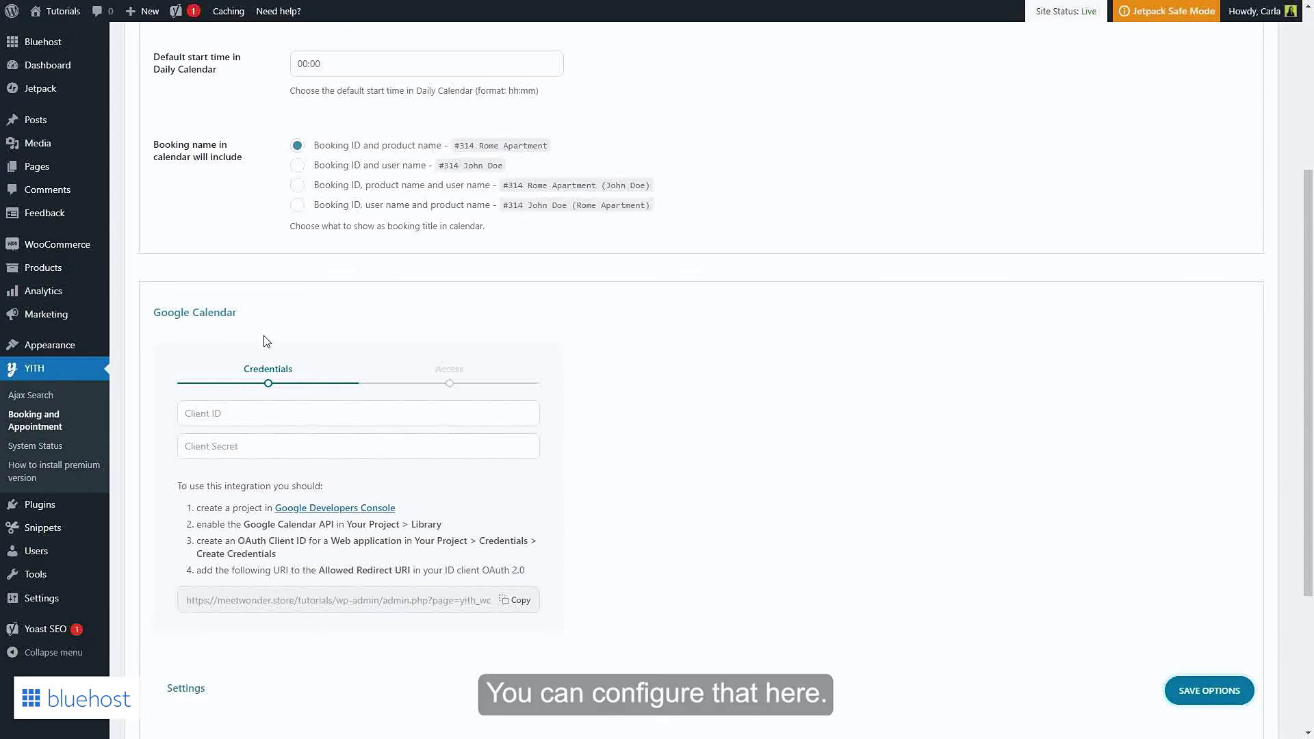
{"action": "scroll", "coordinate": [240, 408], "scroll_direction": "down", "scroll_amount": 3}
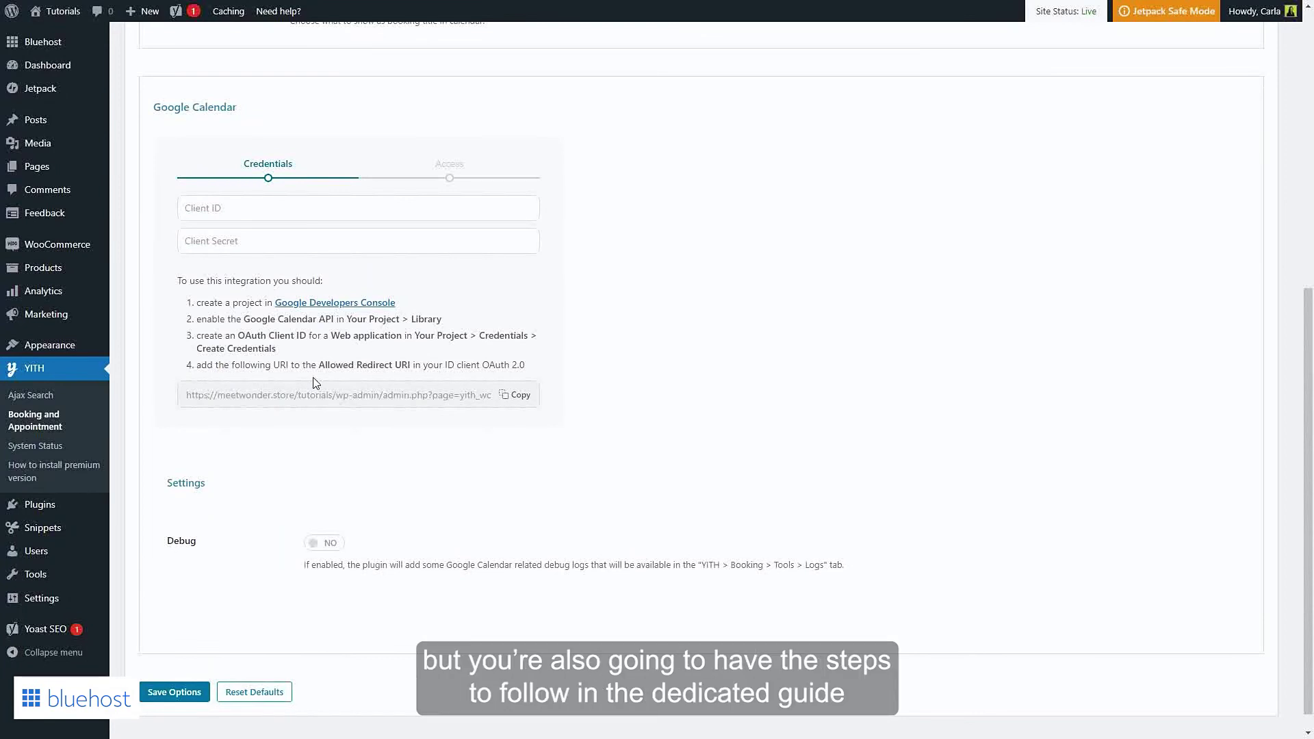
{"action": "scroll", "coordinate": [316, 382], "scroll_direction": "up", "scroll_amount": 7}
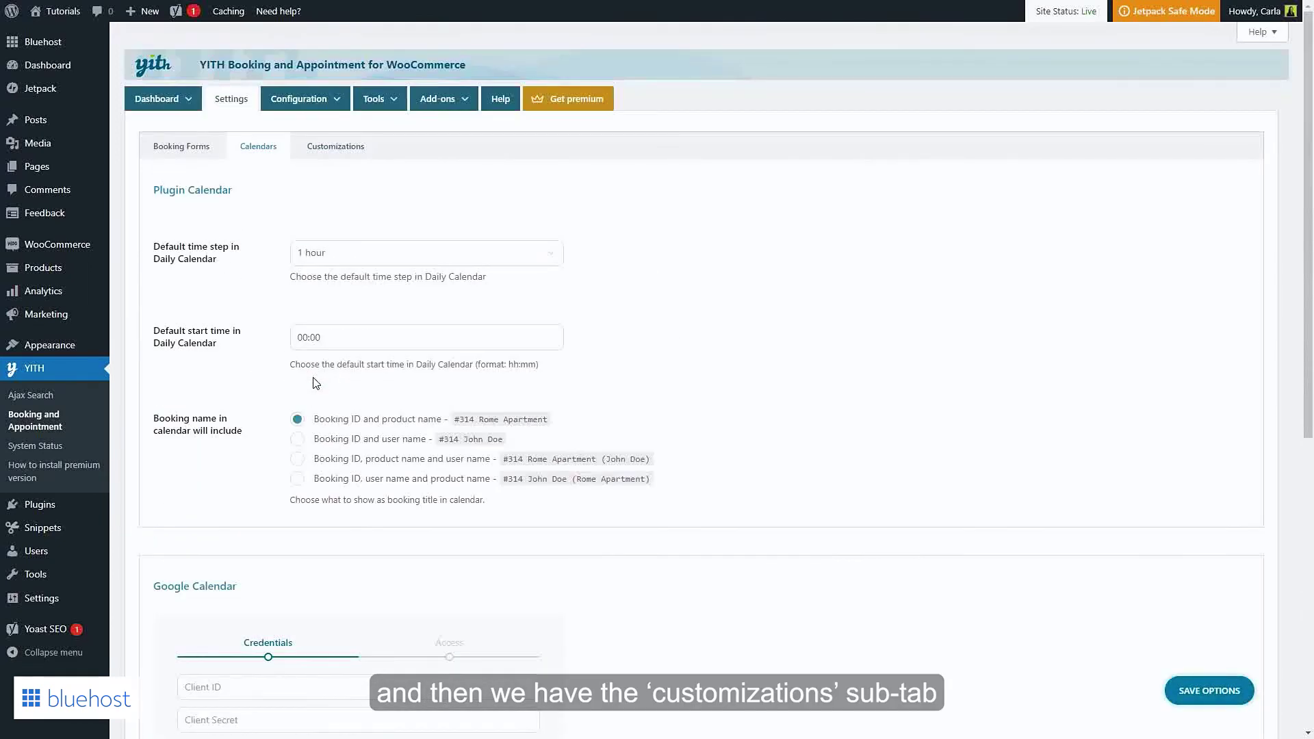
Show the Customizations settings and scroll past date/time formats and colors to the Labels section
{"action": "left_click", "coordinate": [350, 148]}
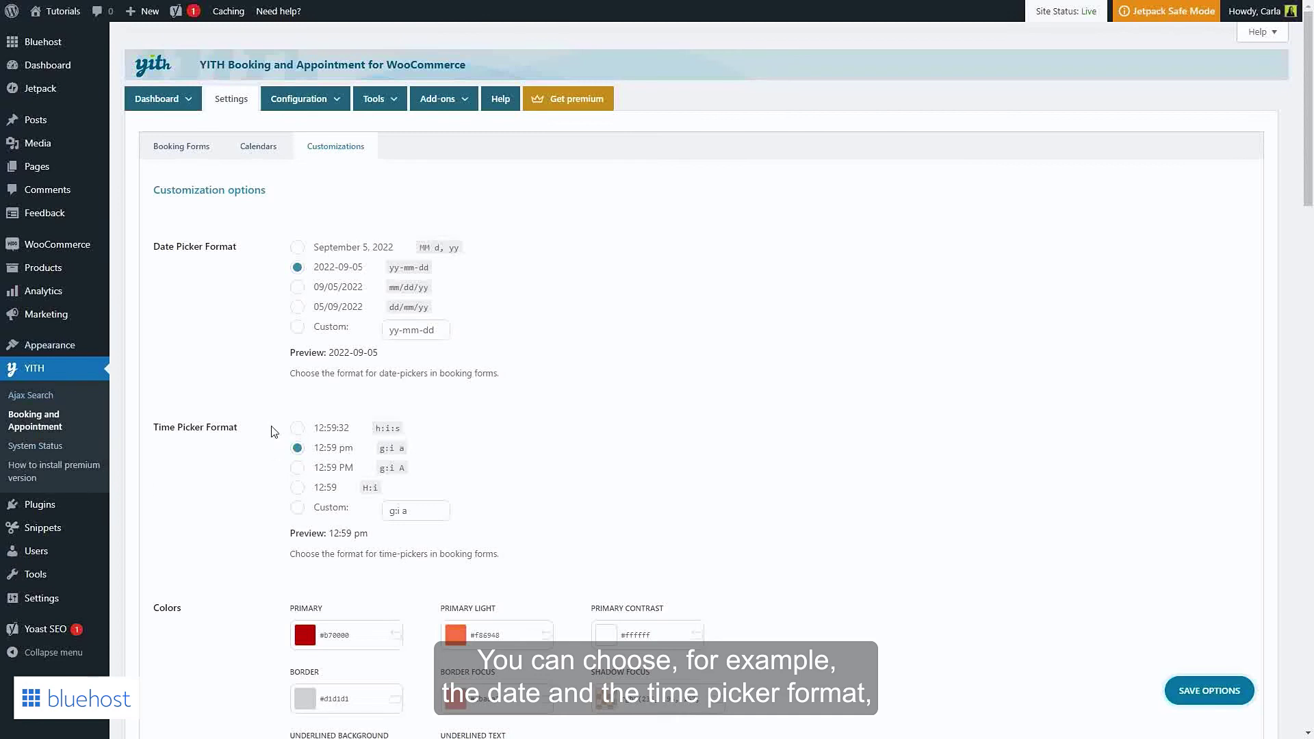
{"action": "scroll", "coordinate": [273, 431], "scroll_direction": "down", "scroll_amount": 4}
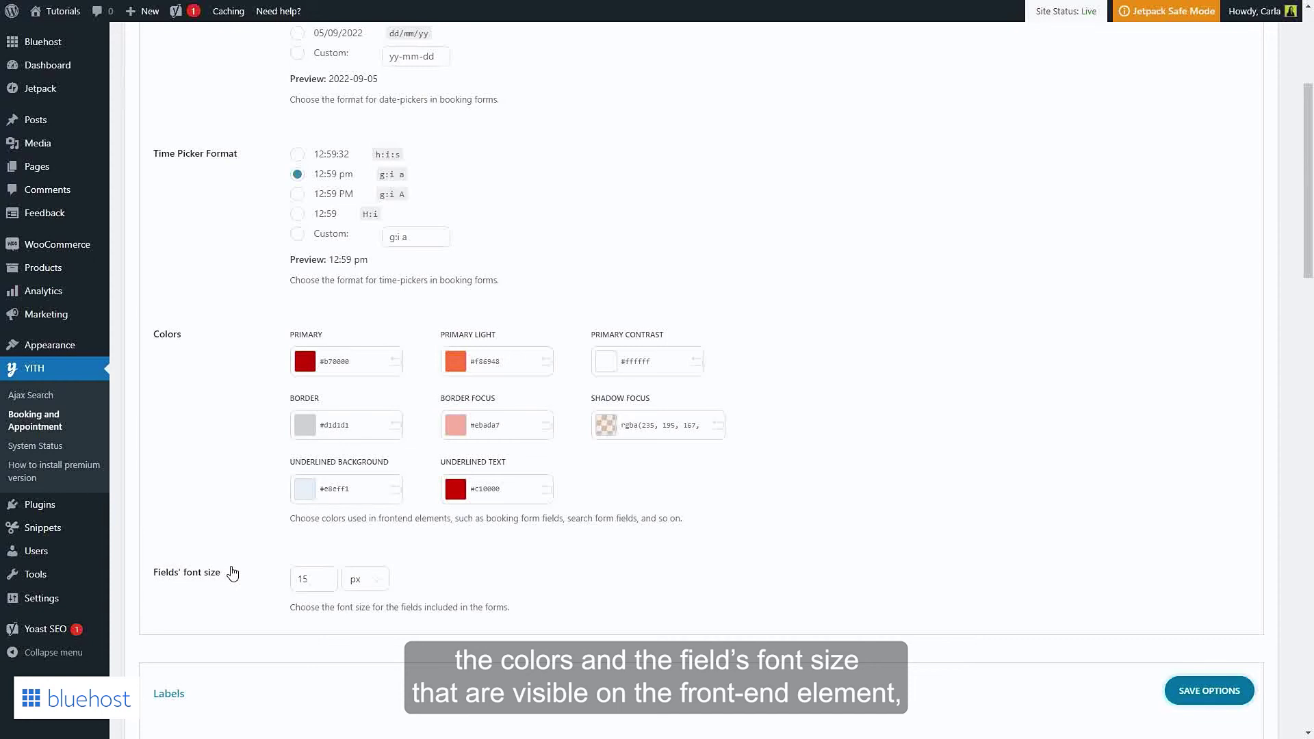
{"action": "scroll", "coordinate": [233, 574], "scroll_direction": "down", "scroll_amount": 6}
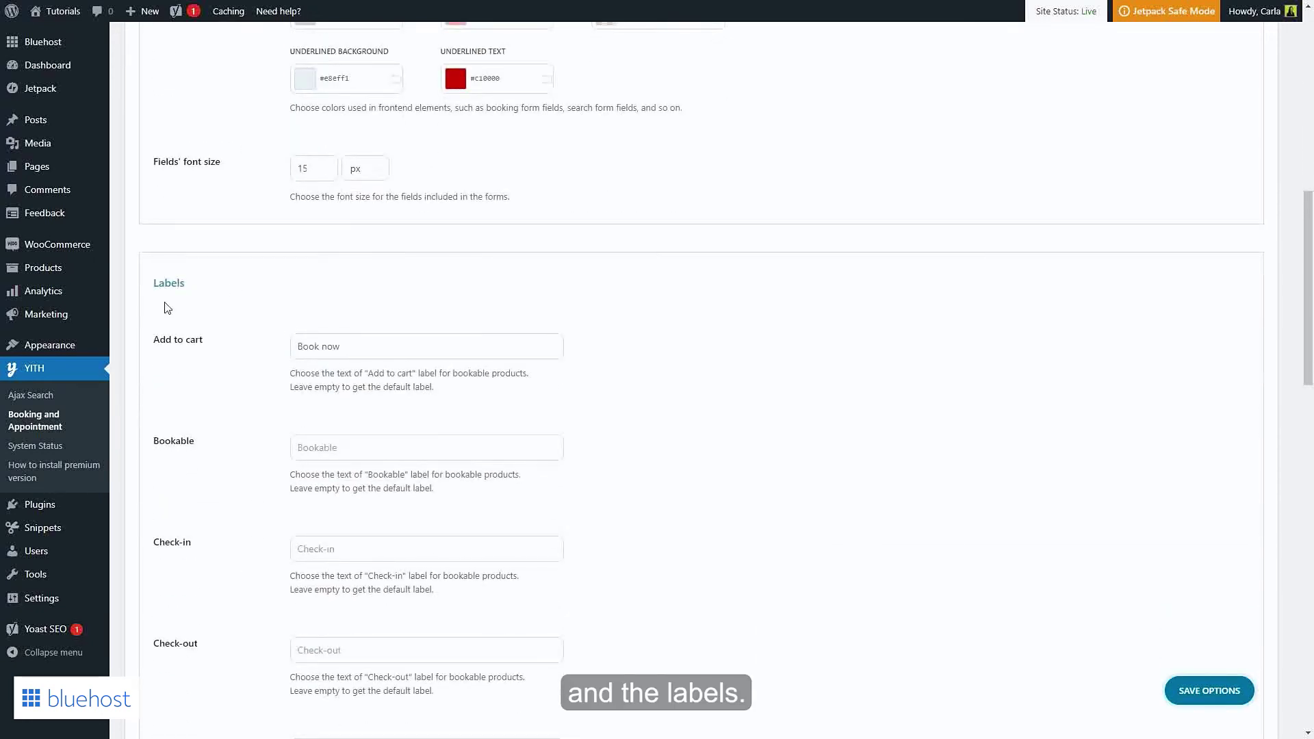
{"action": "scroll", "coordinate": [357, 344], "scroll_direction": "down", "scroll_amount": 4}
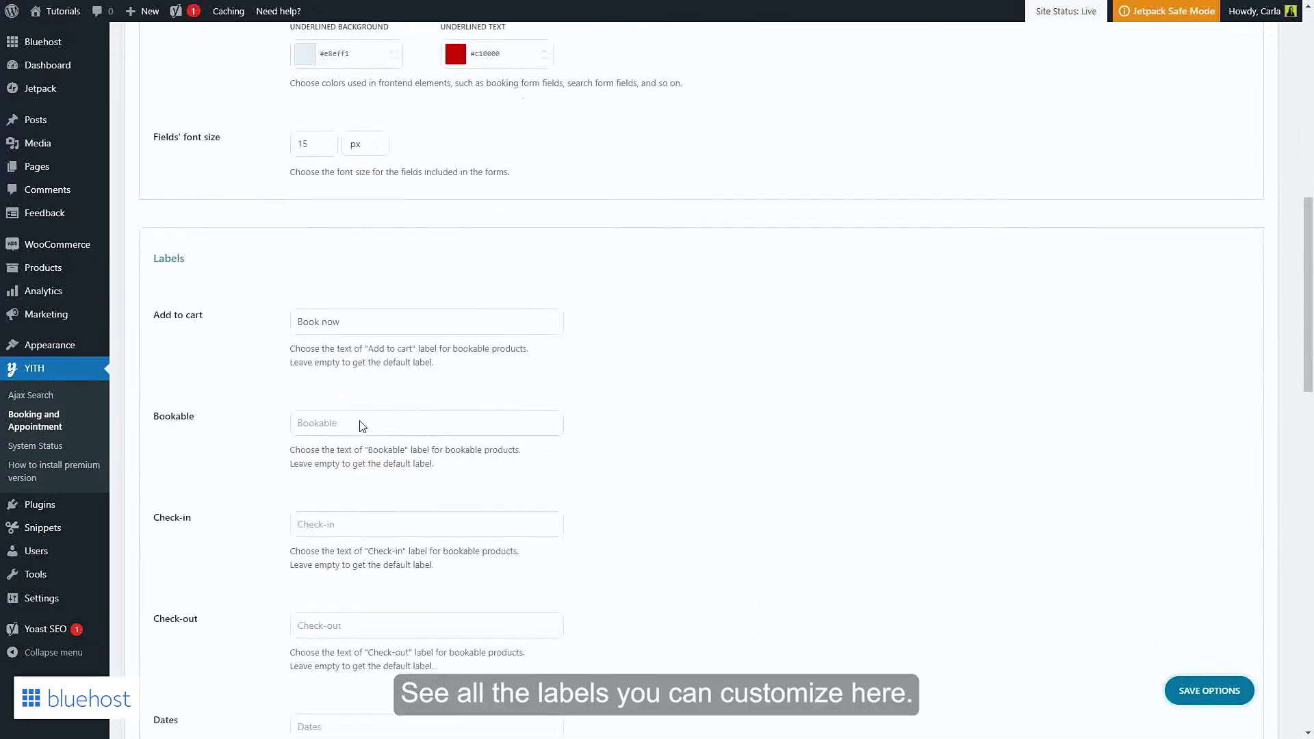
{"action": "scroll", "coordinate": [323, 468], "scroll_direction": "down", "scroll_amount": 5}
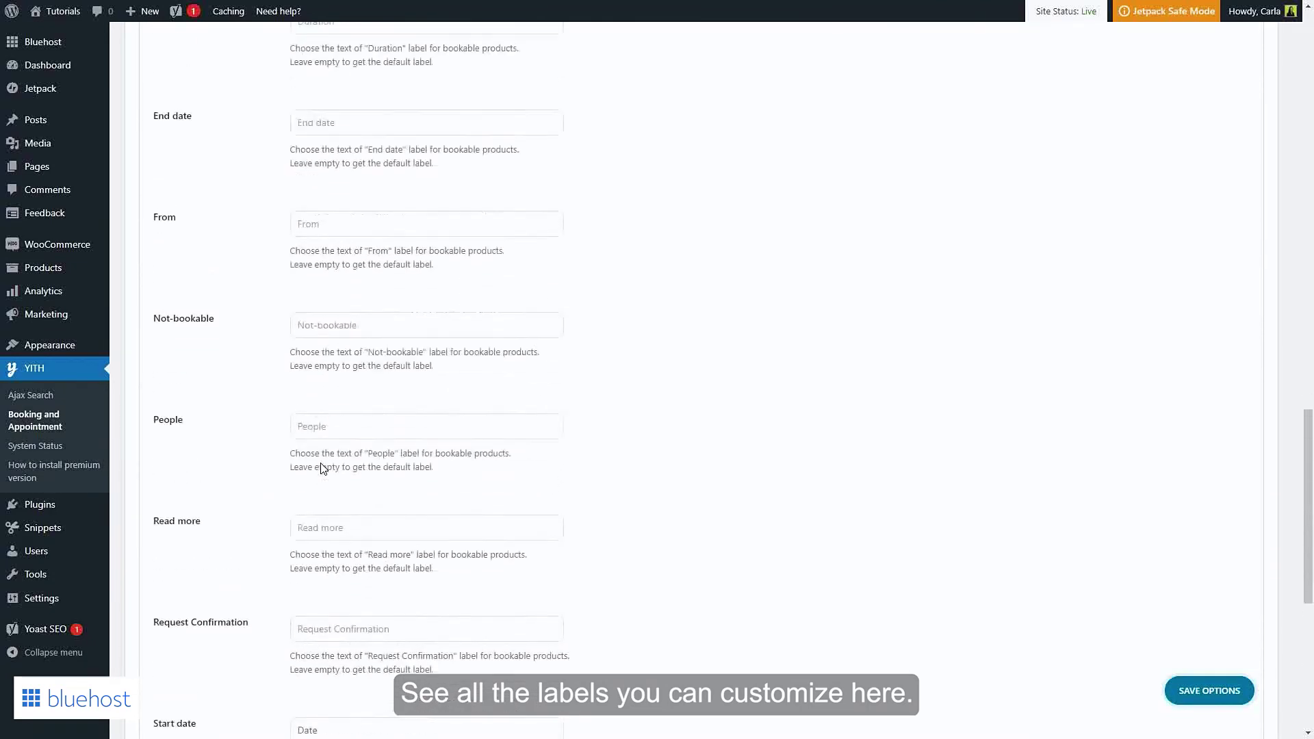
{"action": "scroll", "coordinate": [323, 468], "scroll_direction": "up", "scroll_amount": 8}
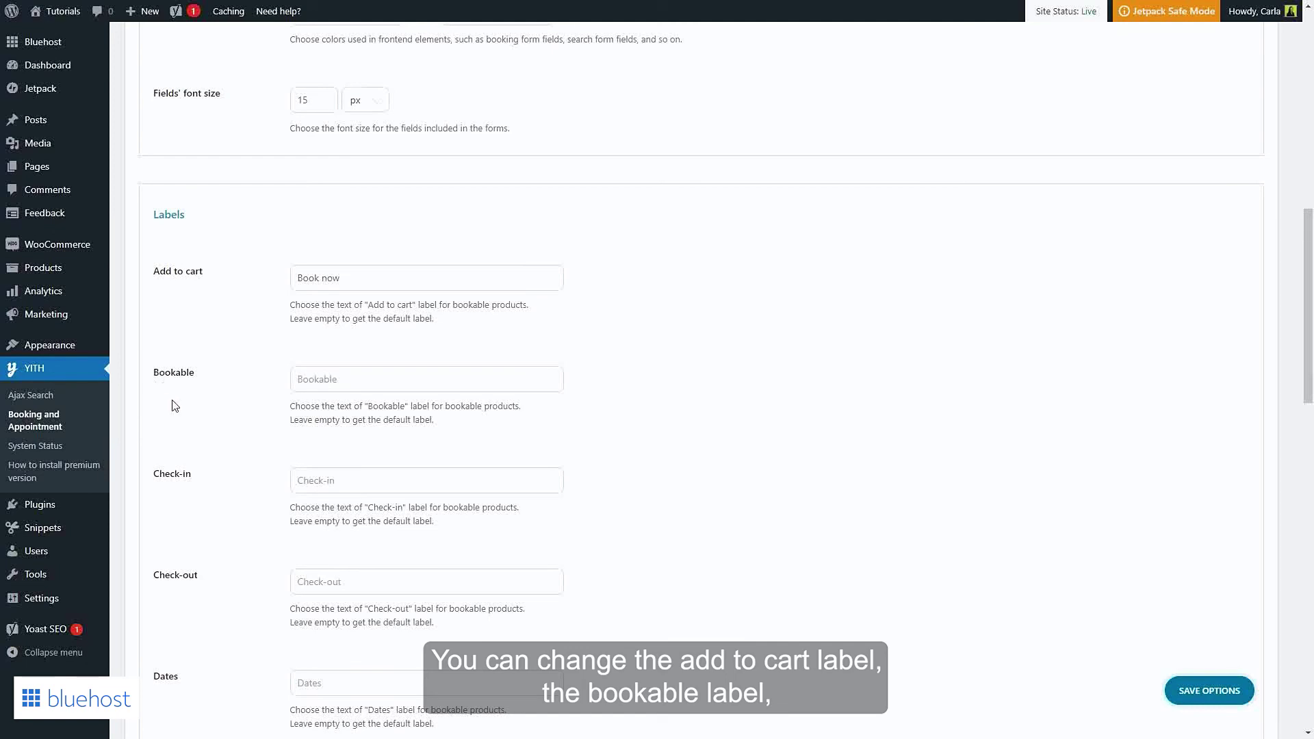
{"action": "scroll", "coordinate": [215, 565], "scroll_direction": "down", "scroll_amount": 4}
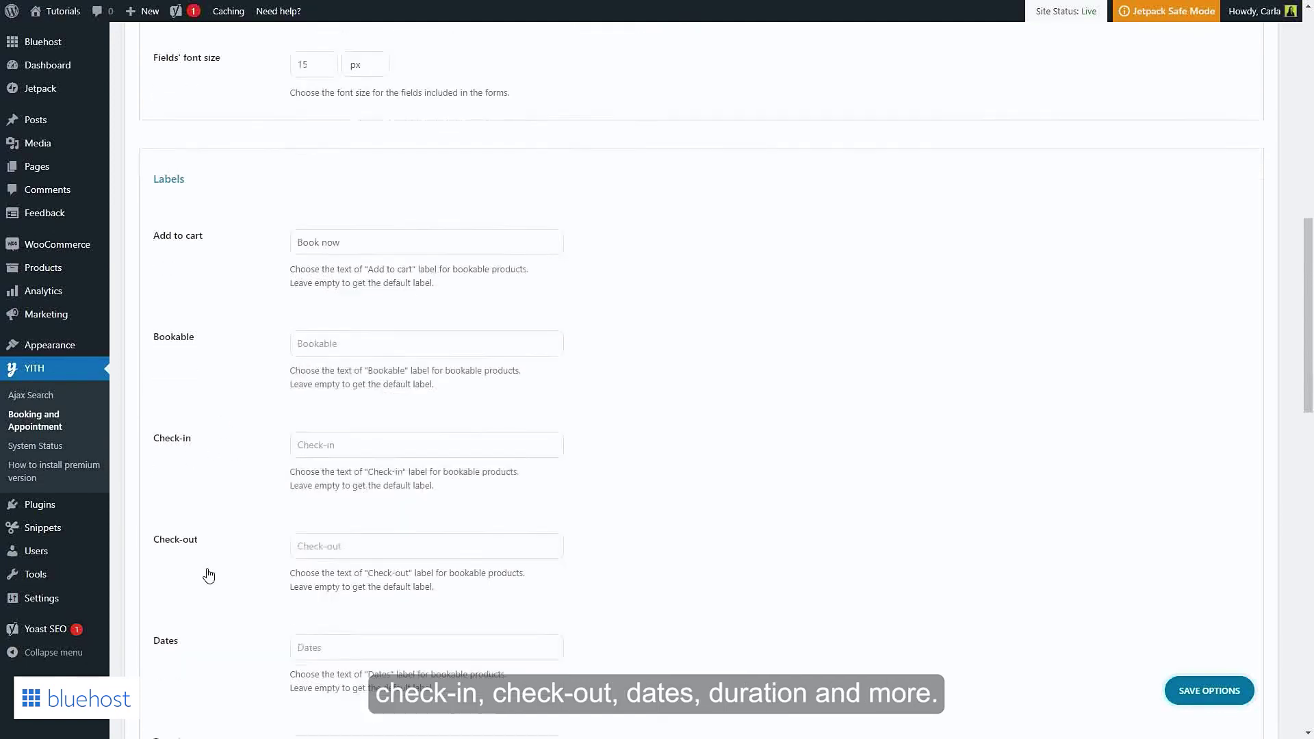
{"action": "scroll", "coordinate": [236, 601], "scroll_direction": "down", "scroll_amount": 6}
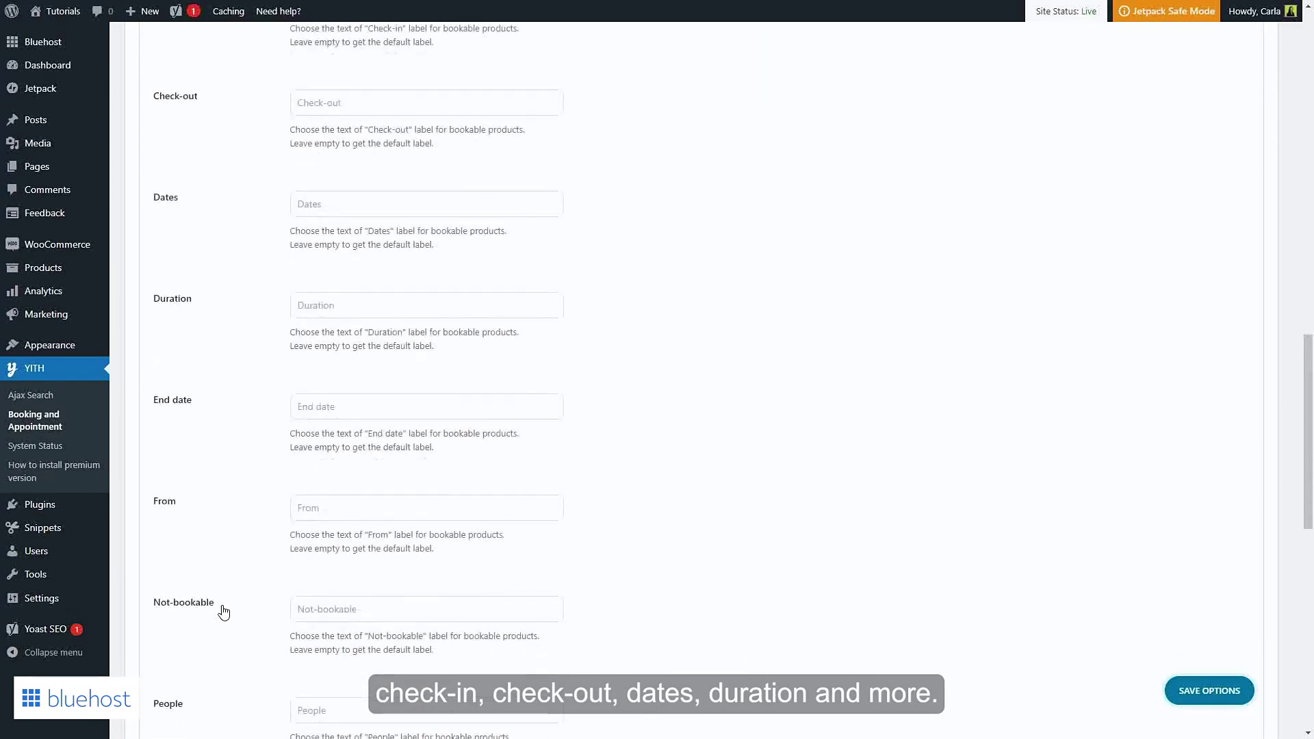
{"action": "scroll", "coordinate": [224, 610], "scroll_direction": "up", "scroll_amount": 5}
{"action": "scroll", "coordinate": [224, 611], "scroll_direction": "up", "scroll_amount": 4}
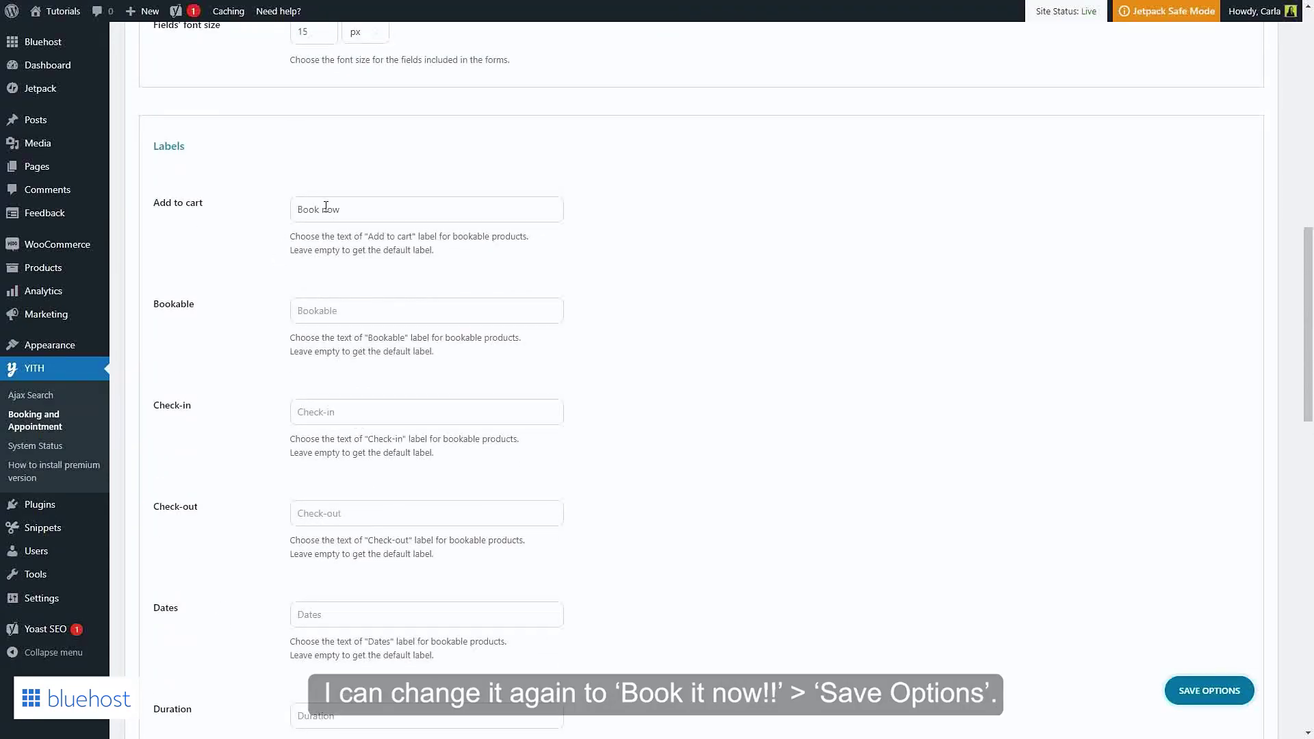
Set the Add to cart label to 'Book it now!!', save, and verify it on the Training session page
{"action": "key", "text": "ctrl+a"}
{"action": "type", "text": "Book it now!!"}
{"action": "left_click", "coordinate": [1192, 692]}
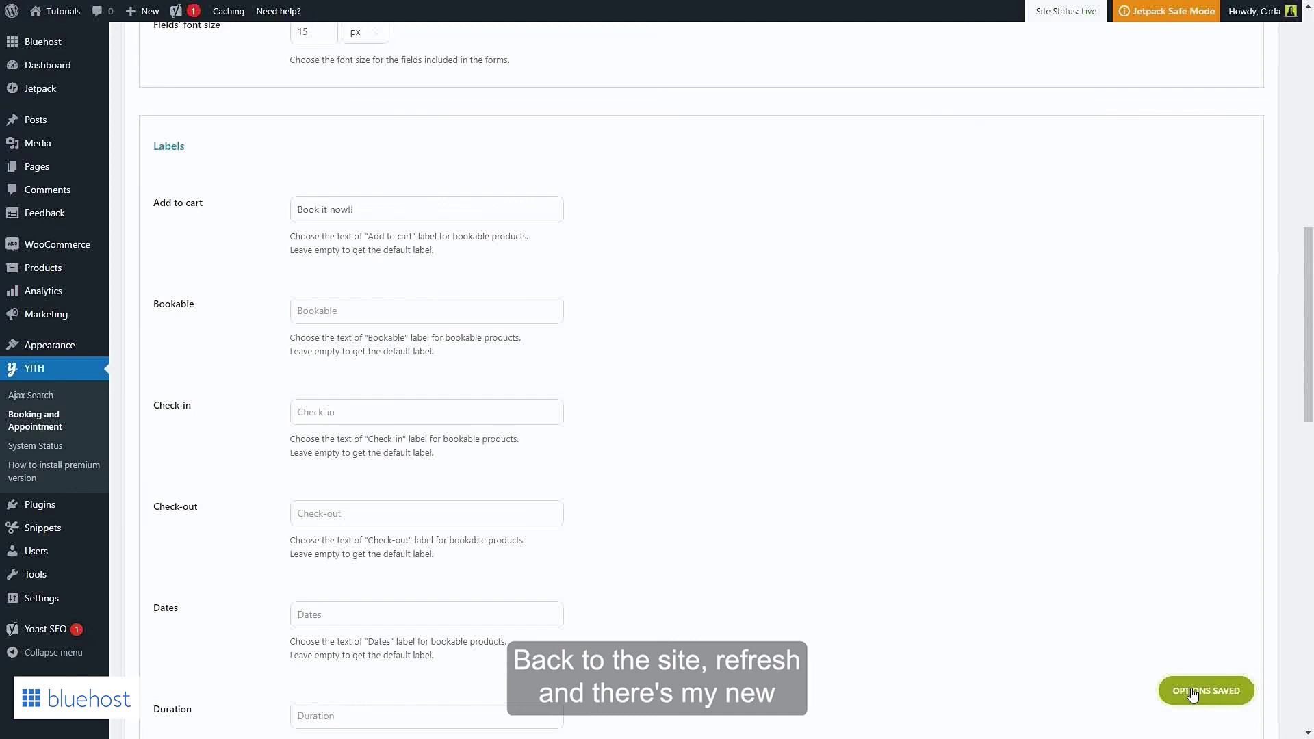
{"action": "key", "text": "ctrl+Tab"}
{"action": "key", "text": "F5"}
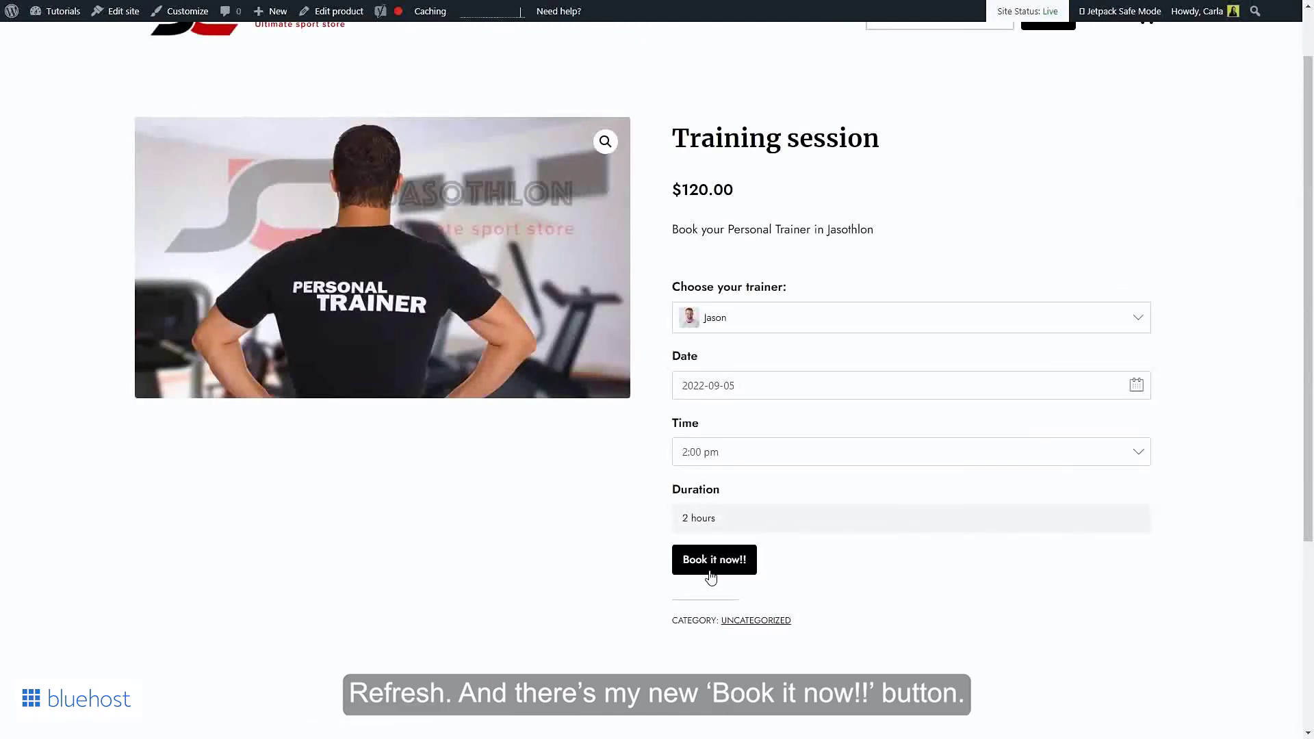
{"action": "key", "text": "ctrl+Tab"}
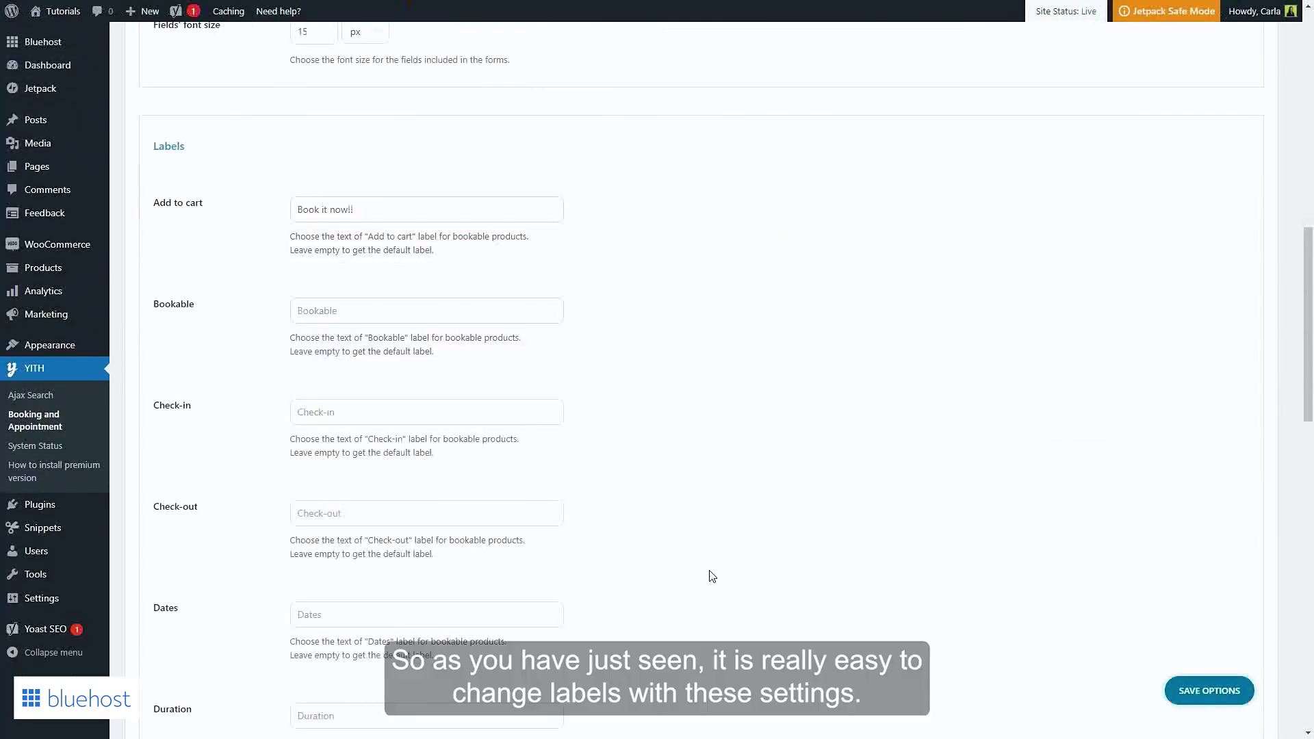